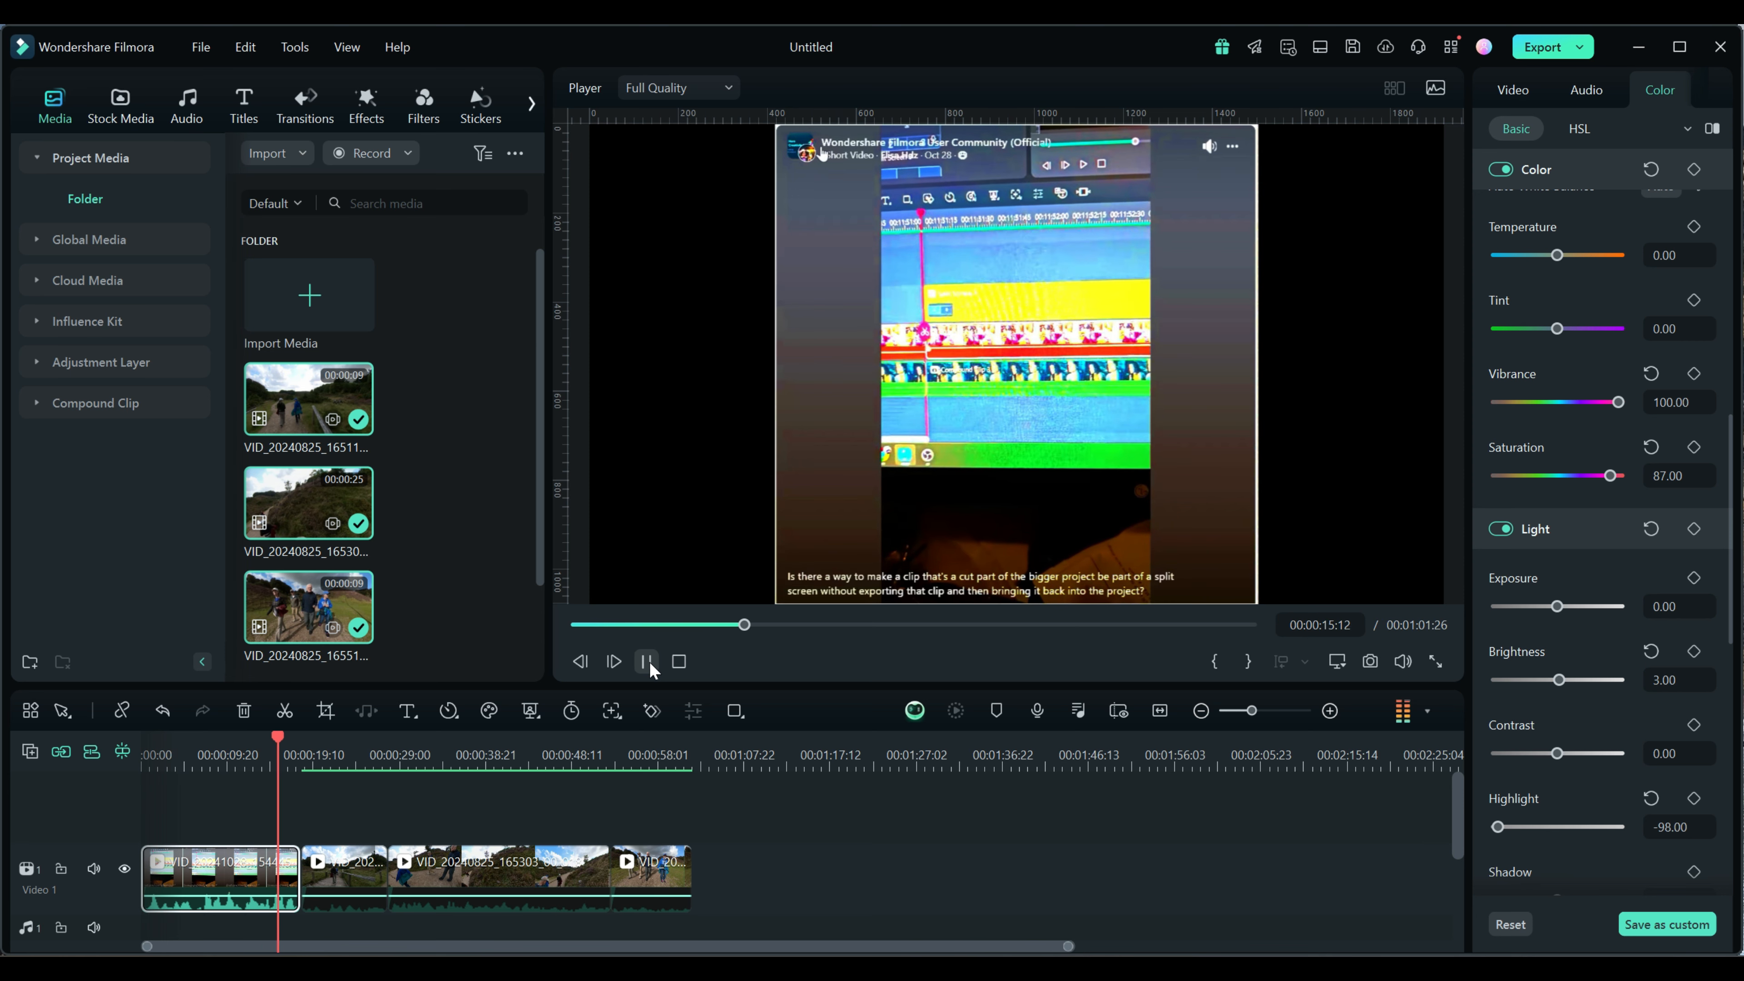
click(648, 661)
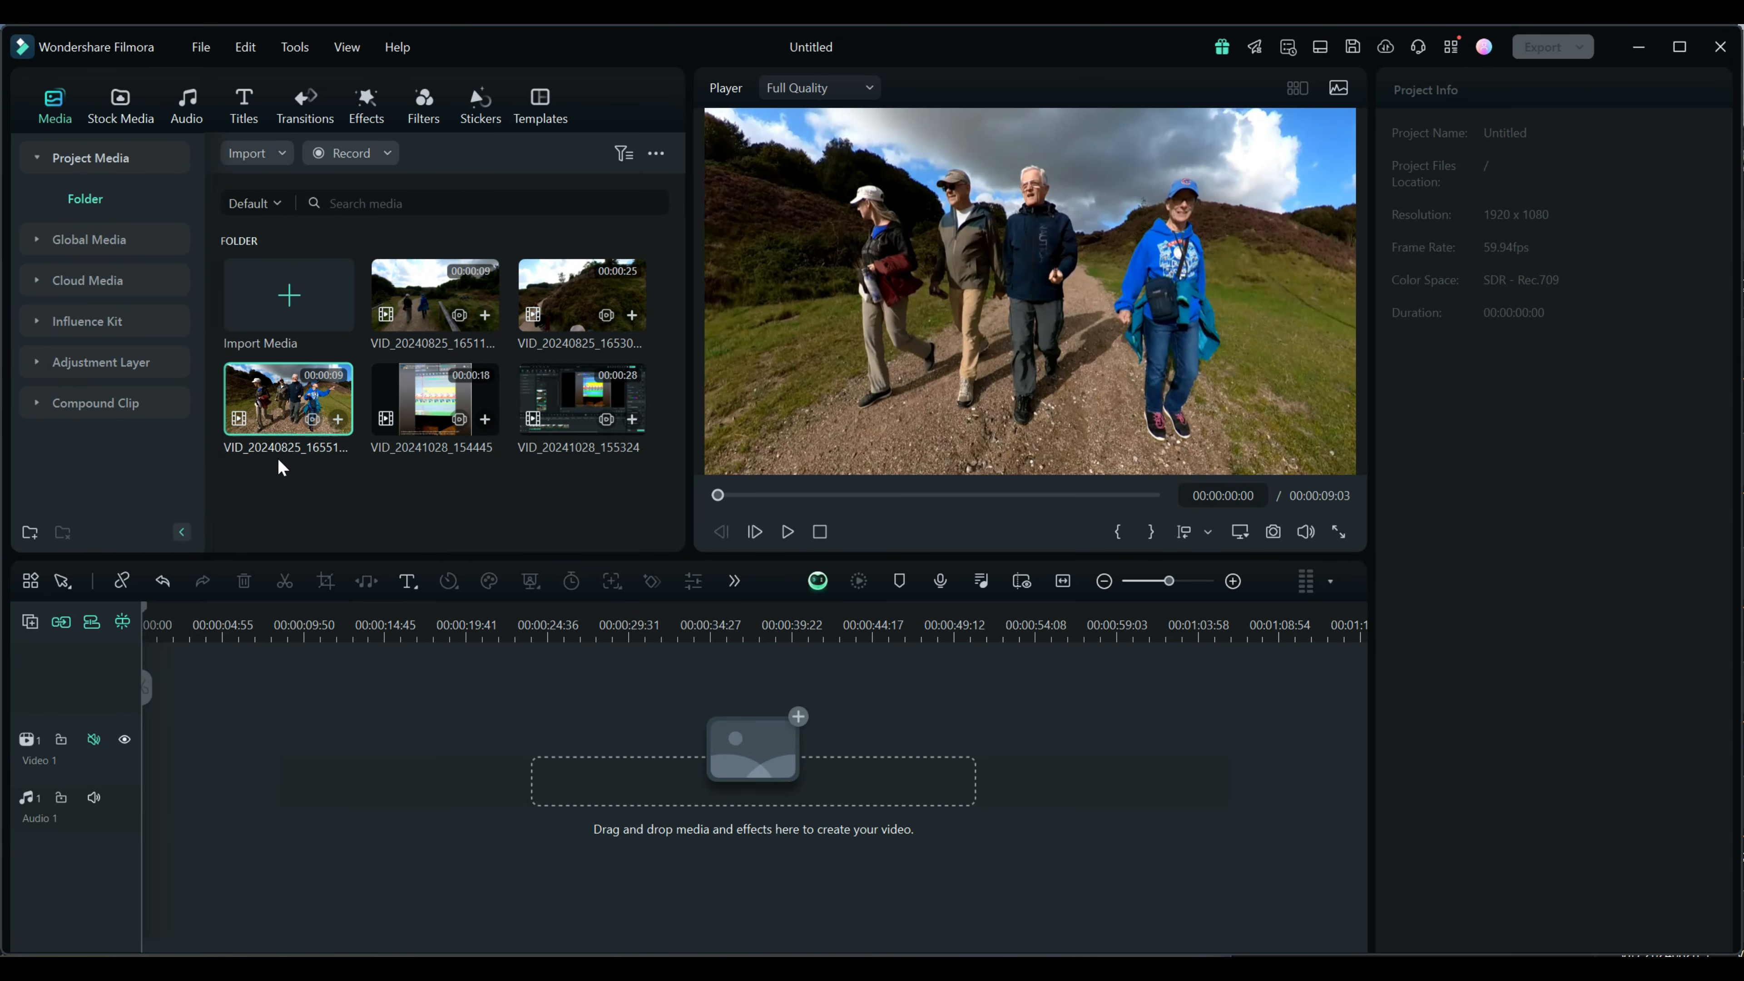
Add the 9-second clip of the four walkers to the start of Video 1, keeping the project settings of 1920 x 1080 59.94fps
drag(275, 413, 192, 759)
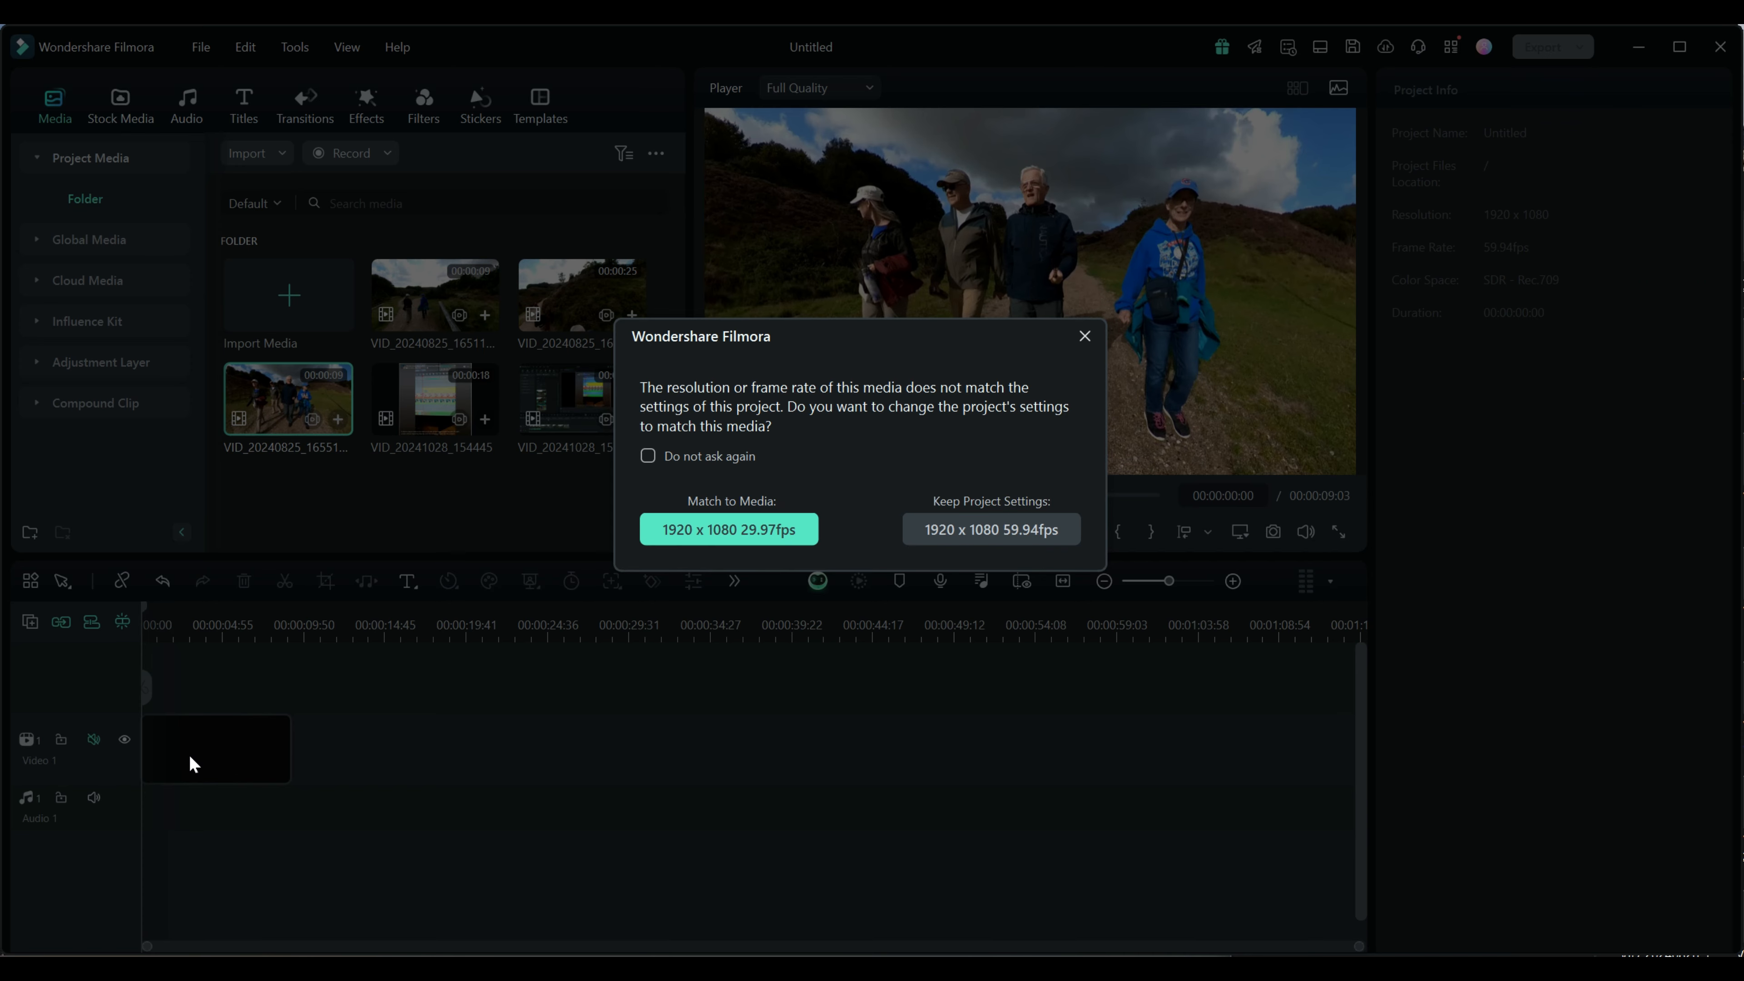
click(948, 543)
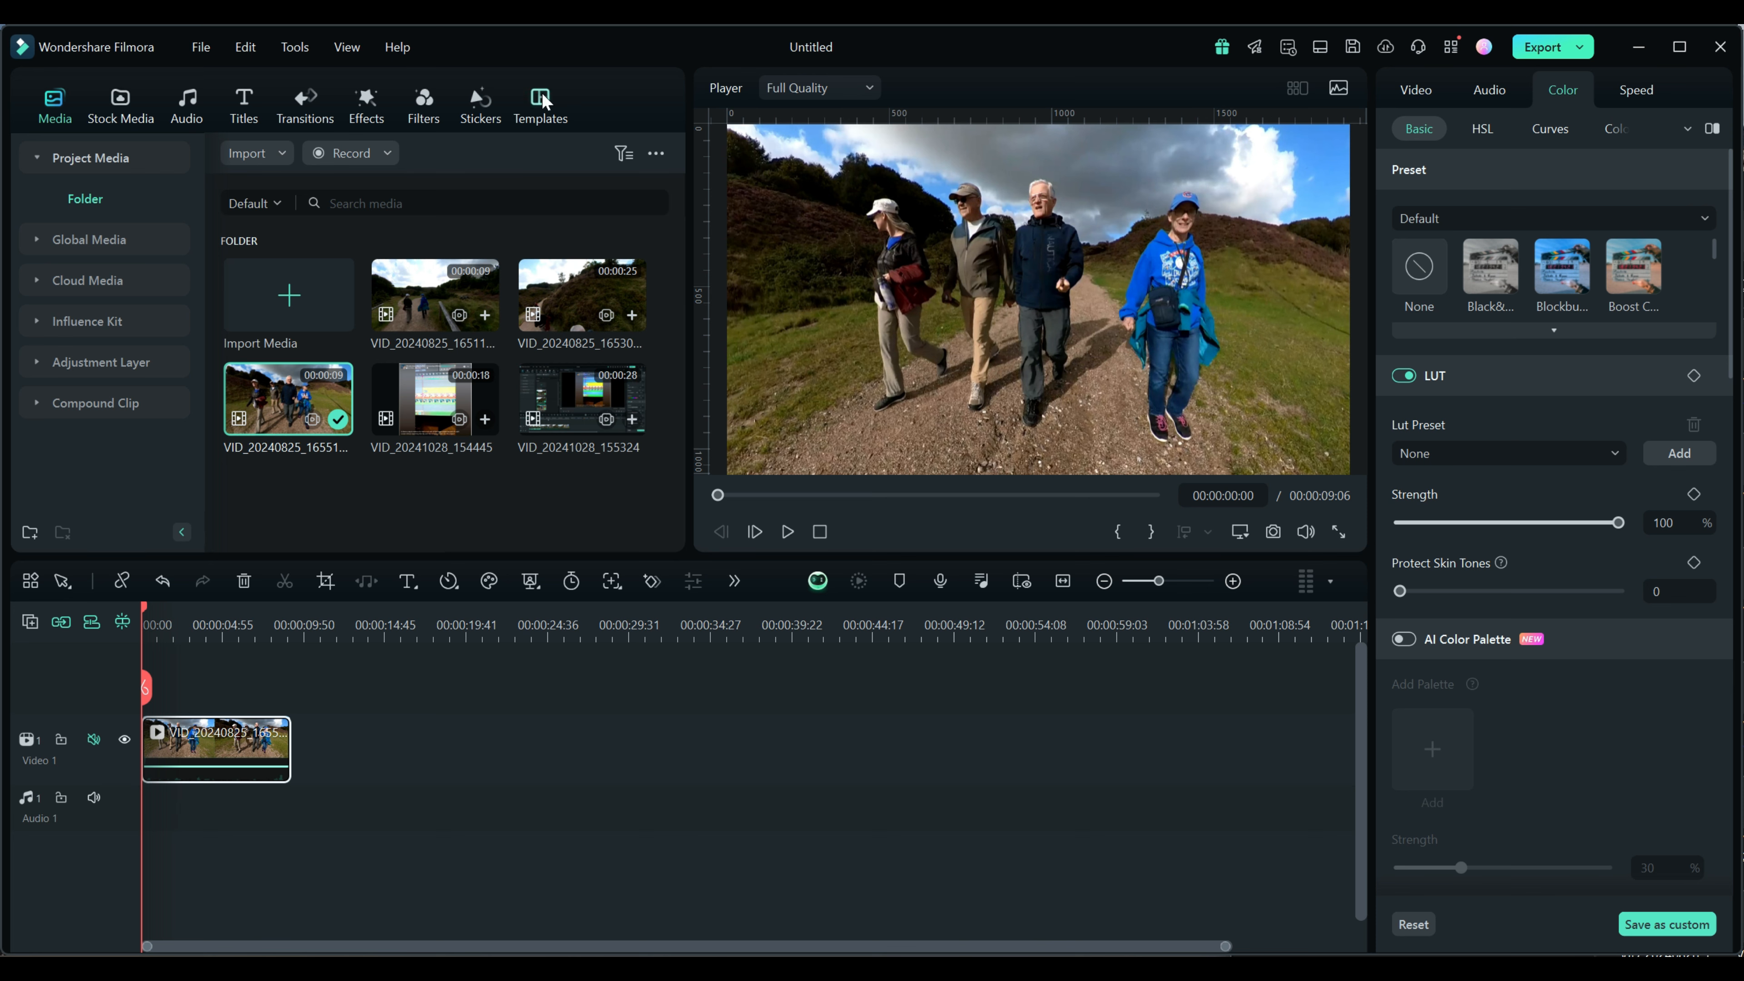
Place the basic Split Screen 4 template on a new track above the second half of the walking clip
click(539, 105)
click(40, 198)
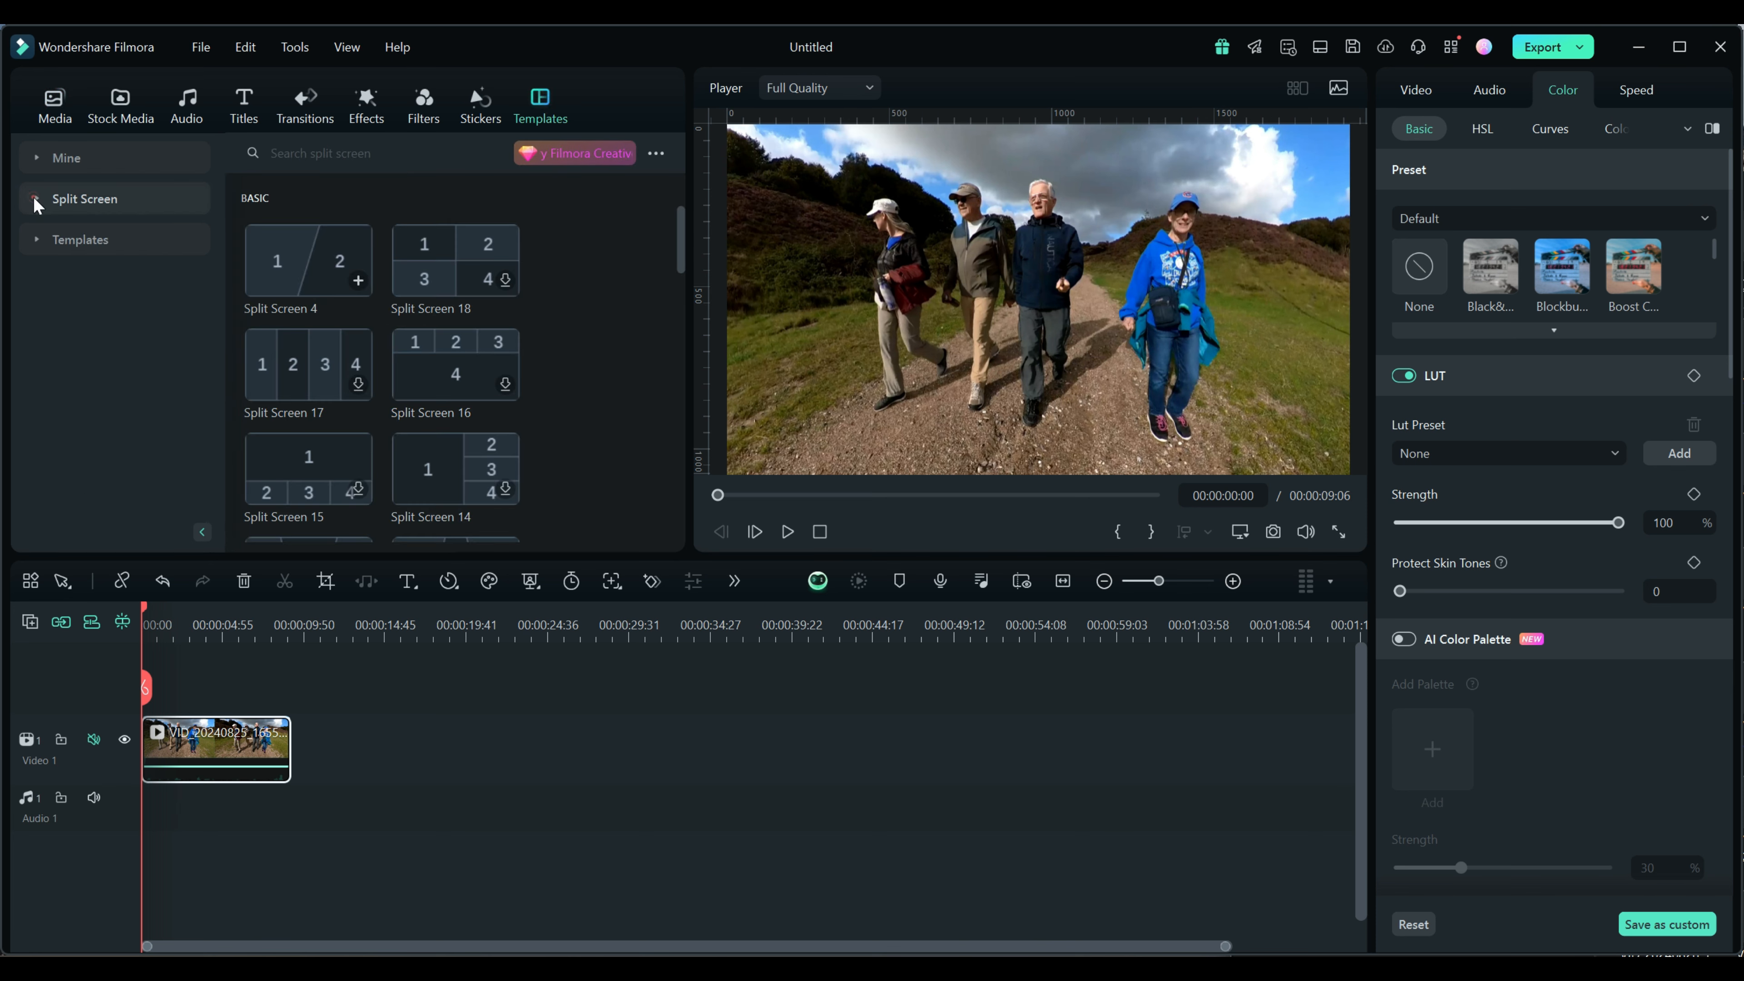
click(37, 199)
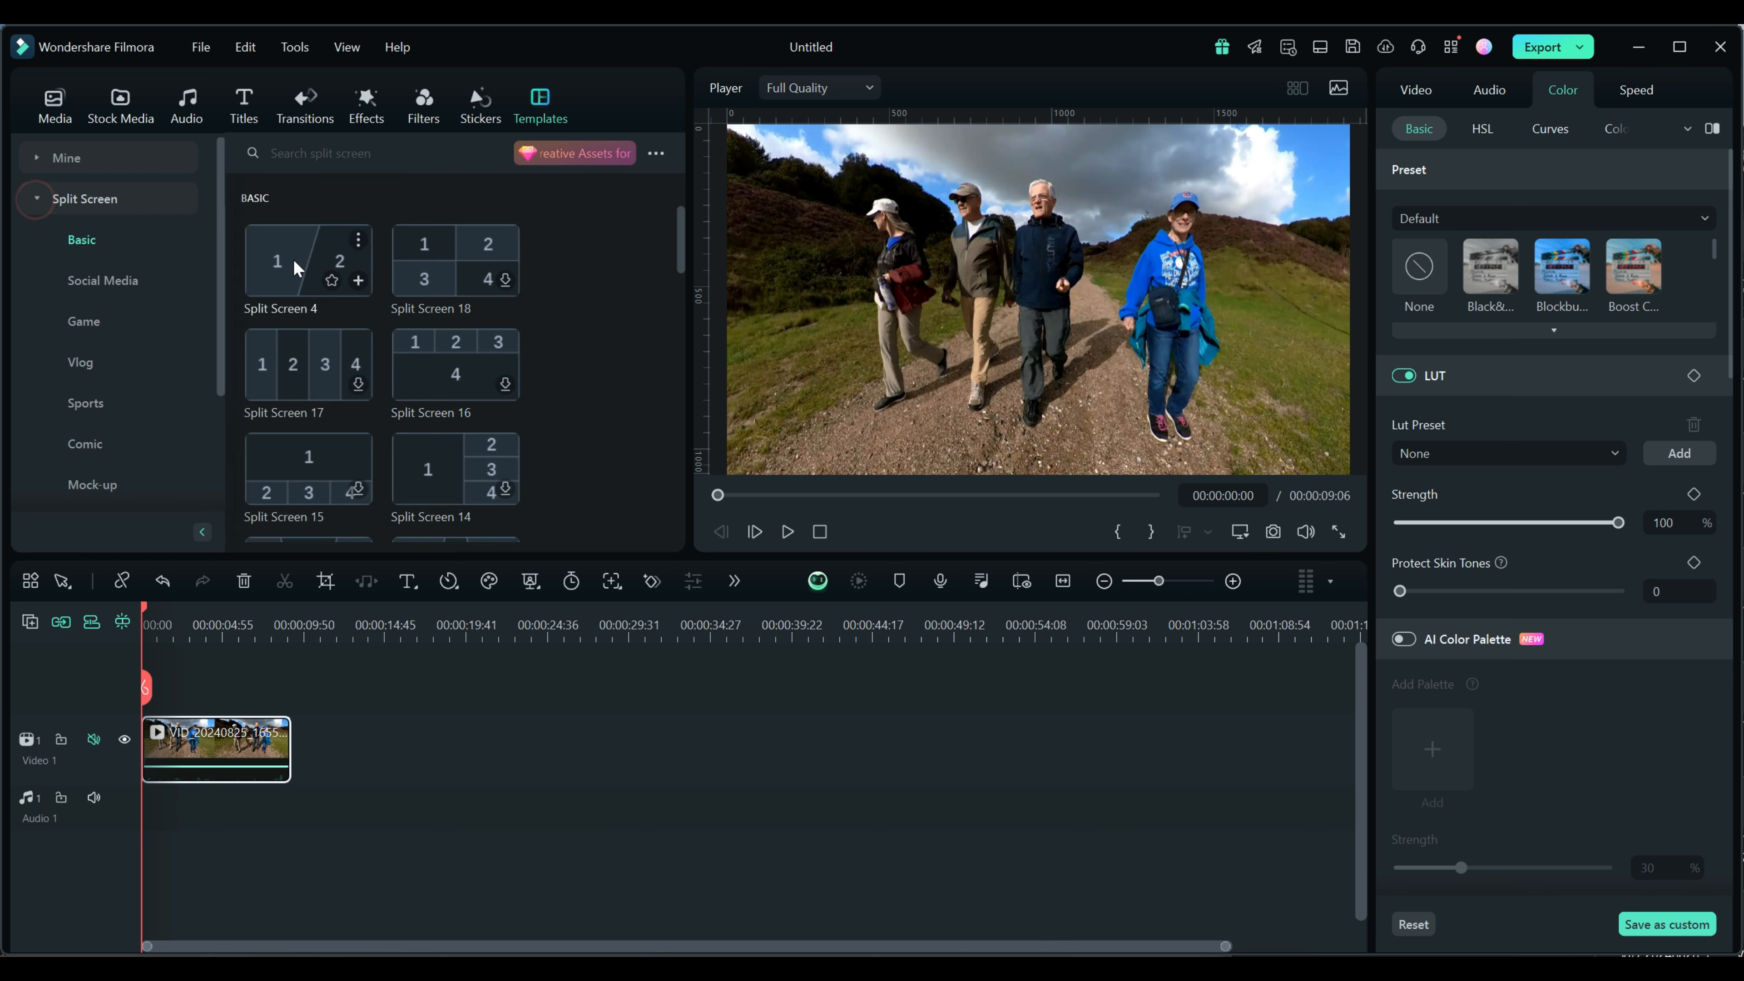
drag(292, 258, 254, 719)
click(221, 817)
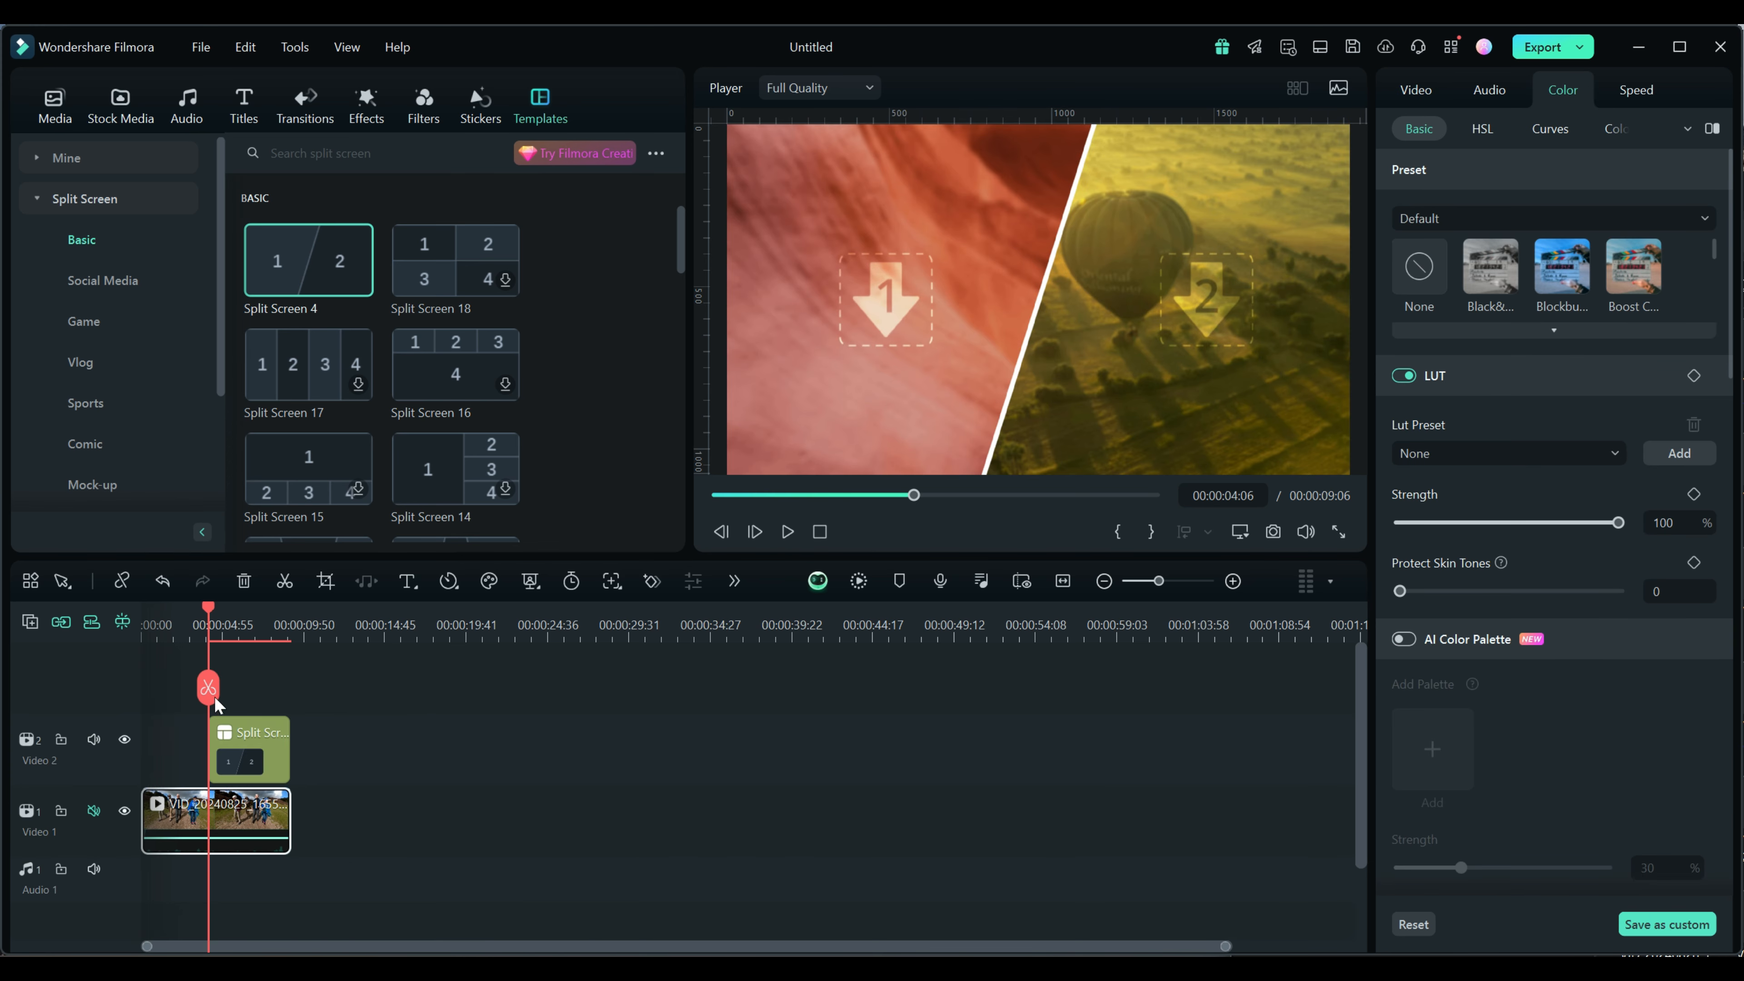
drag(210, 605, 176, 615)
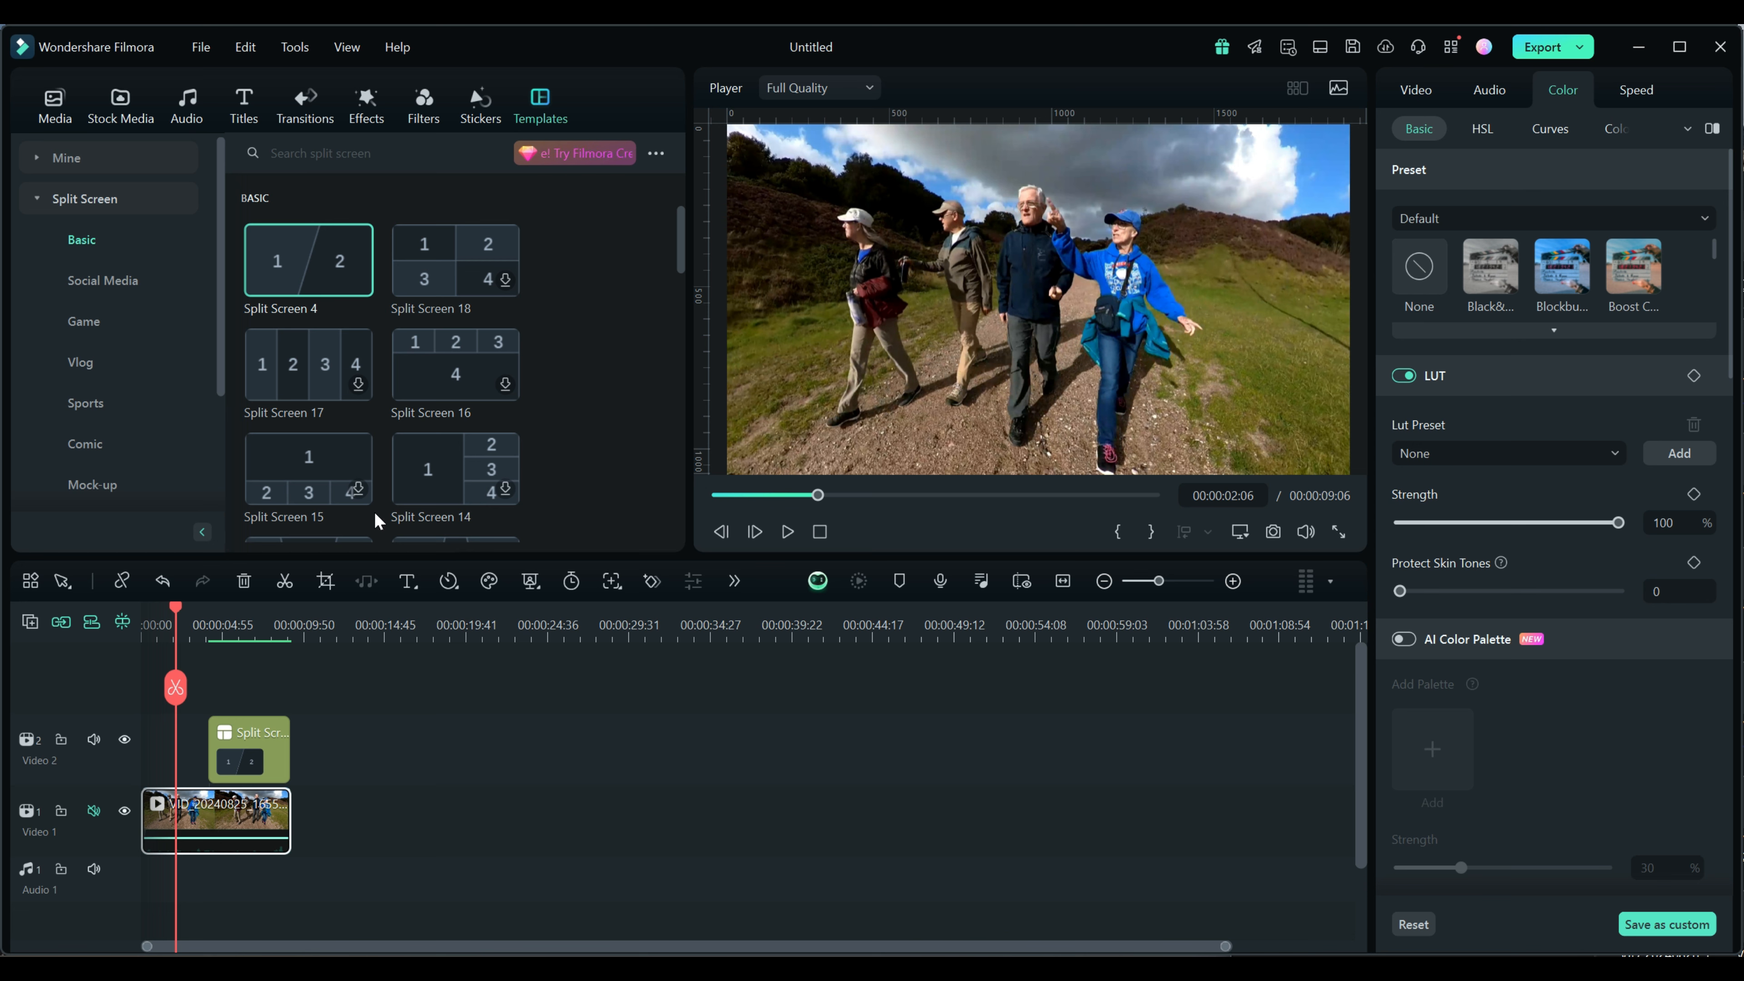
Import with the Instant Cutter Tool and open VID_20240825_165519_00_019.mp4 for trimming
click(60, 121)
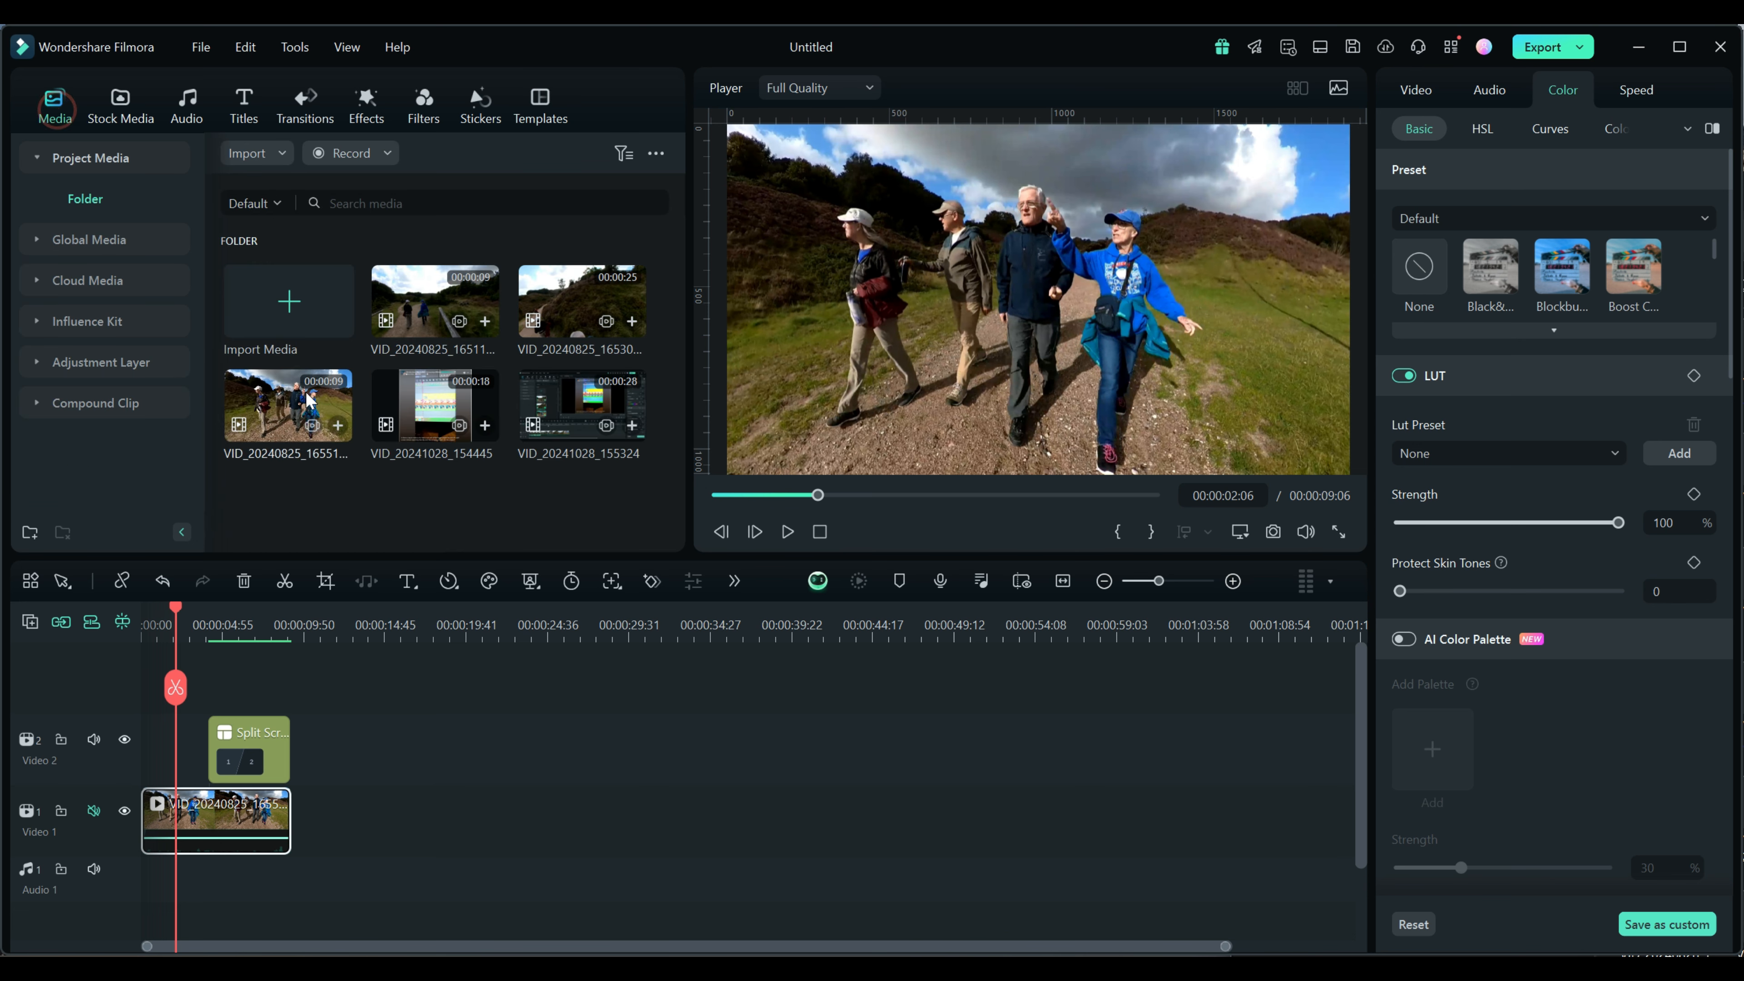
click(256, 152)
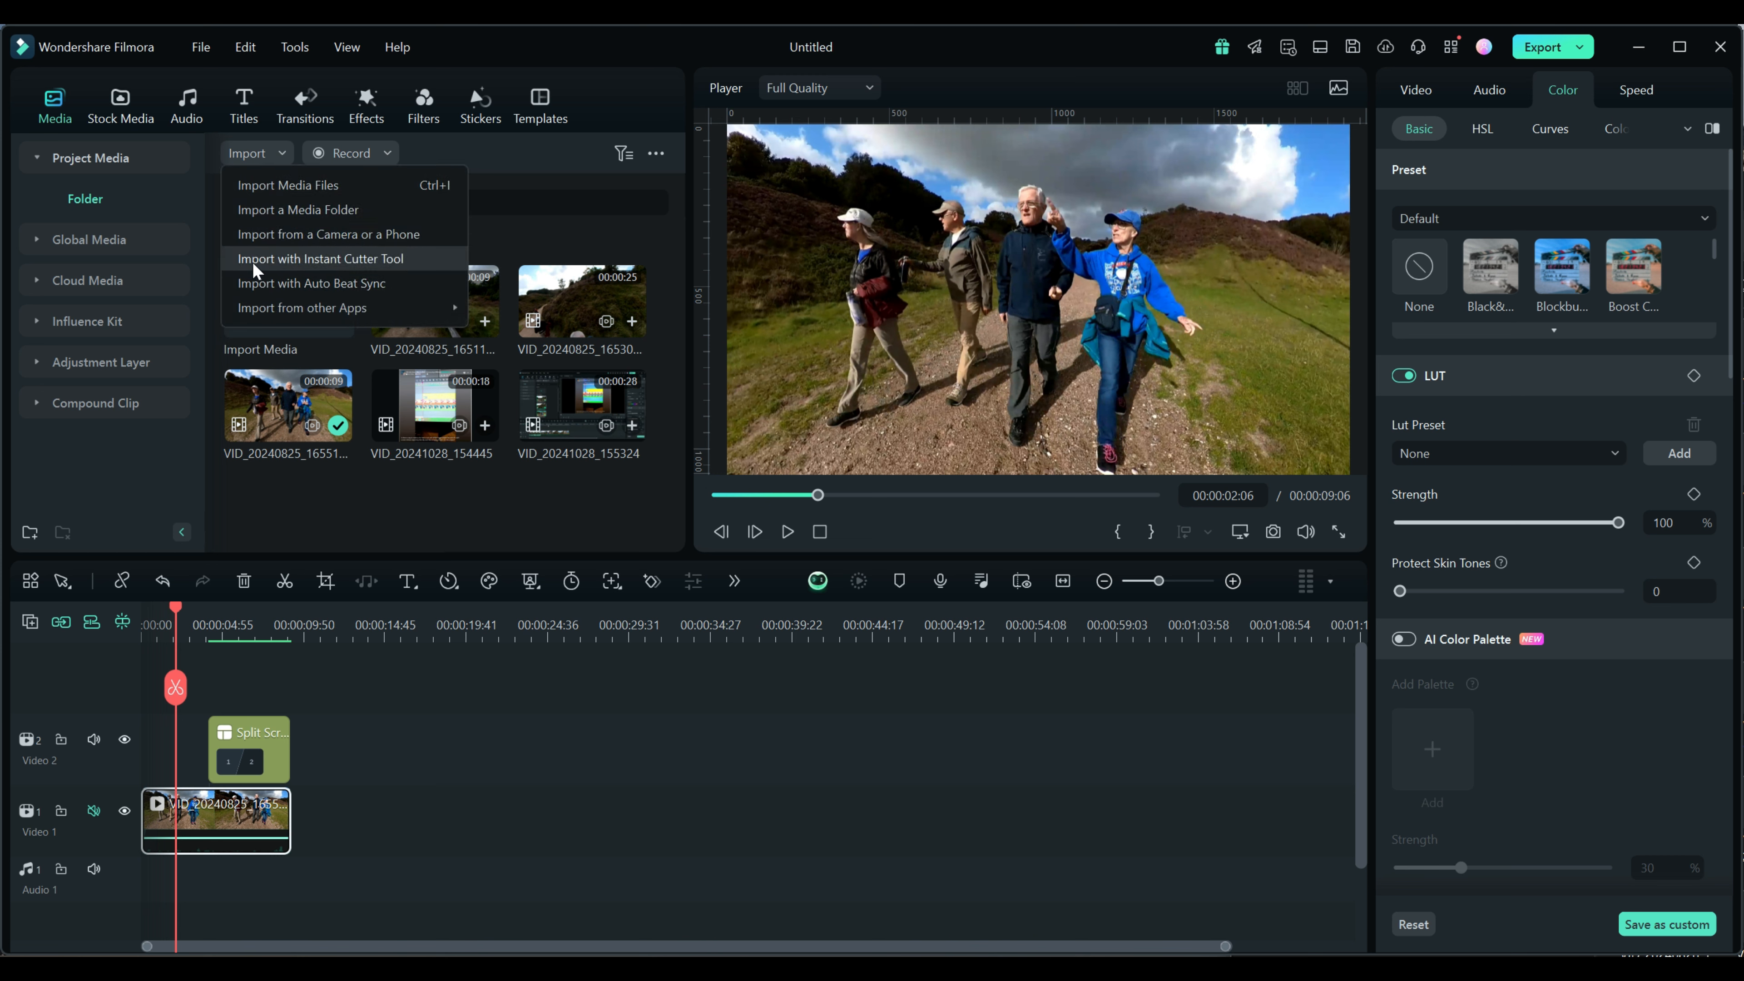
click(368, 259)
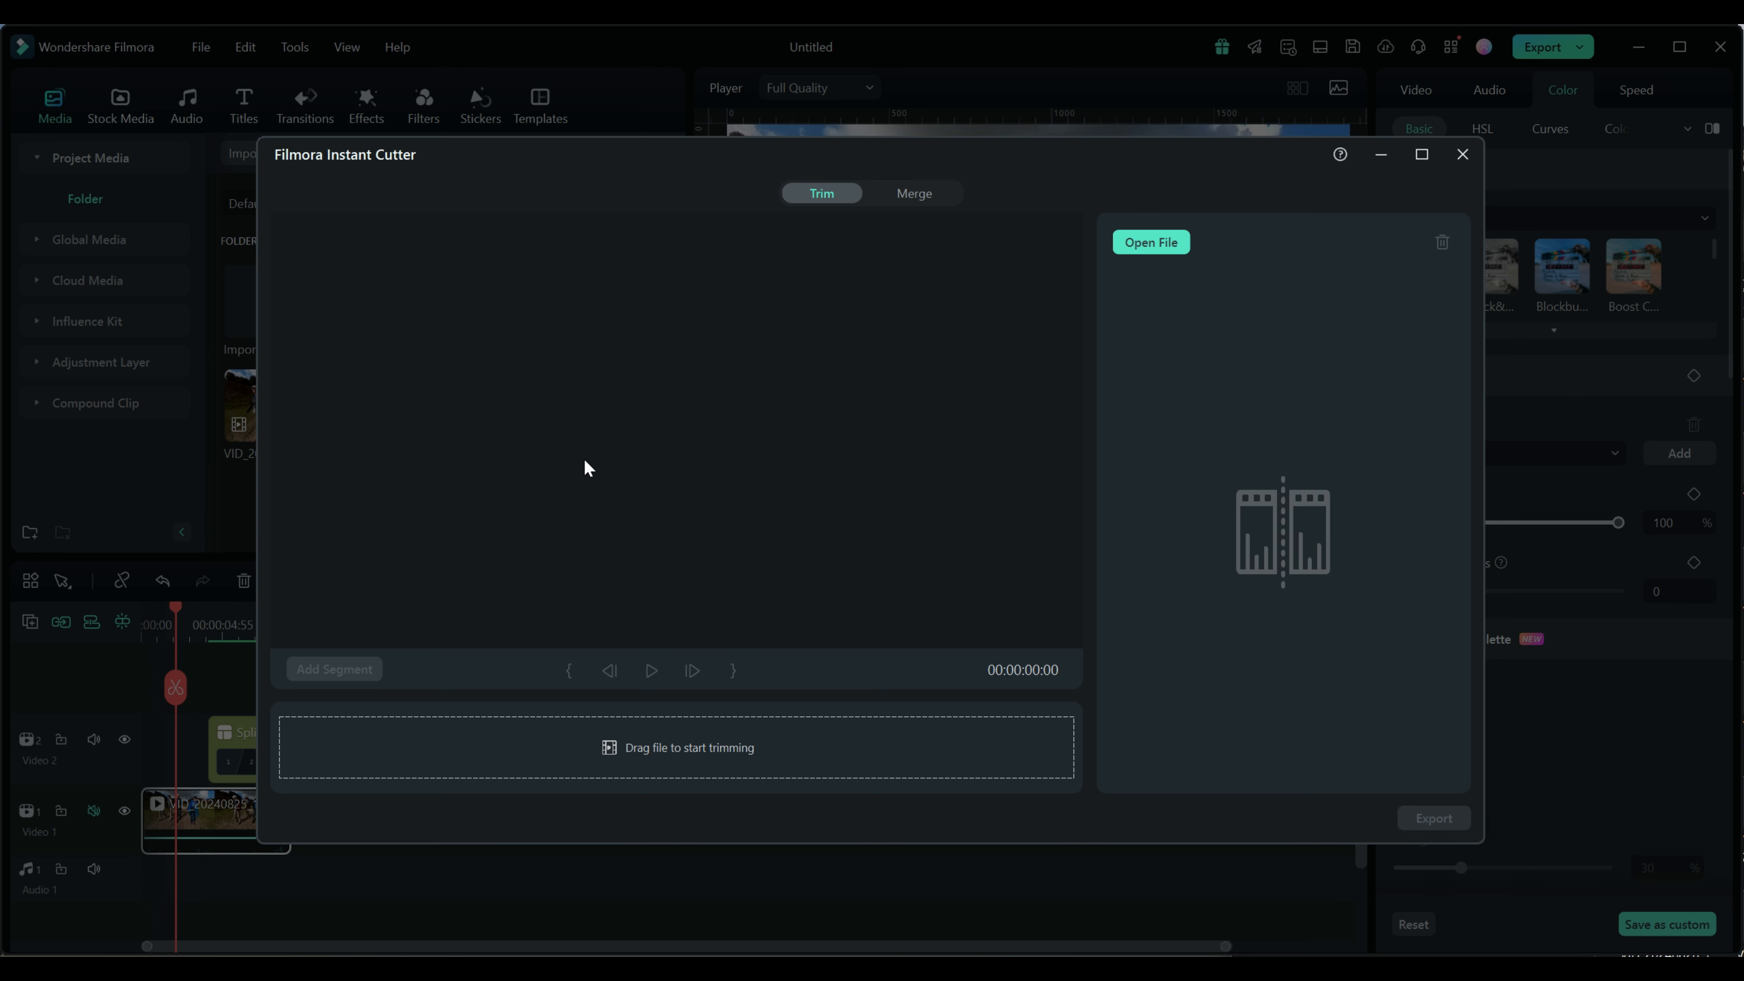
click(1159, 245)
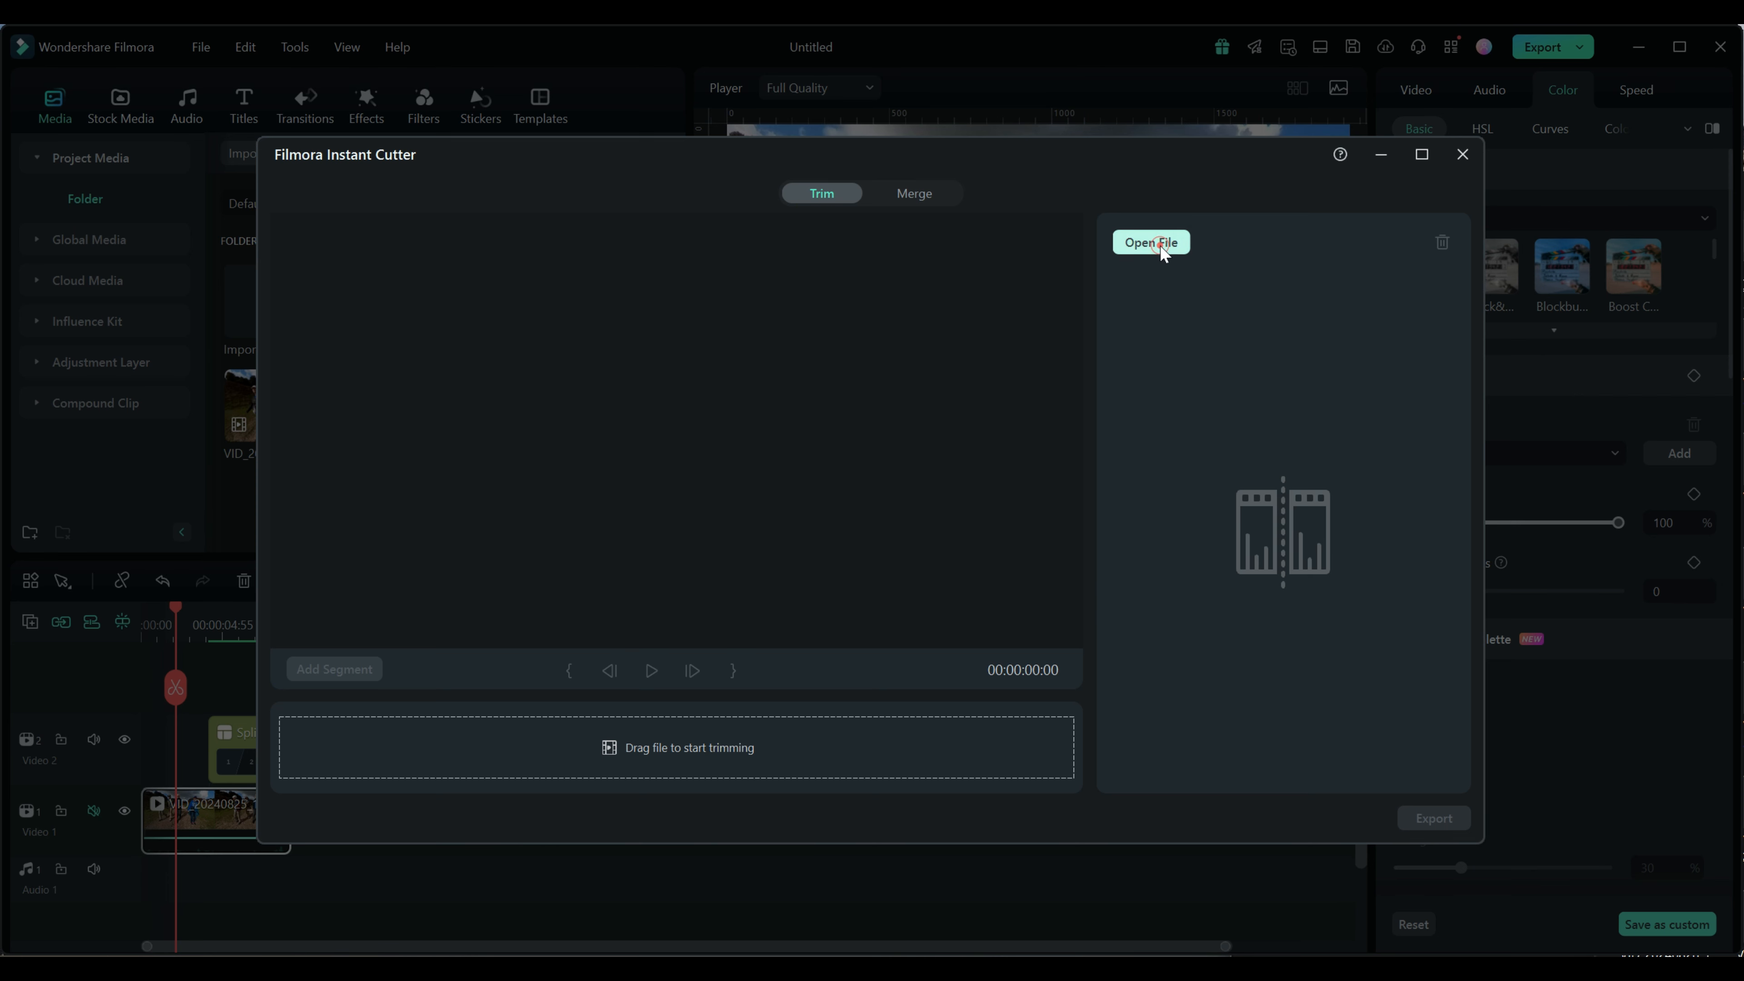
click(788, 336)
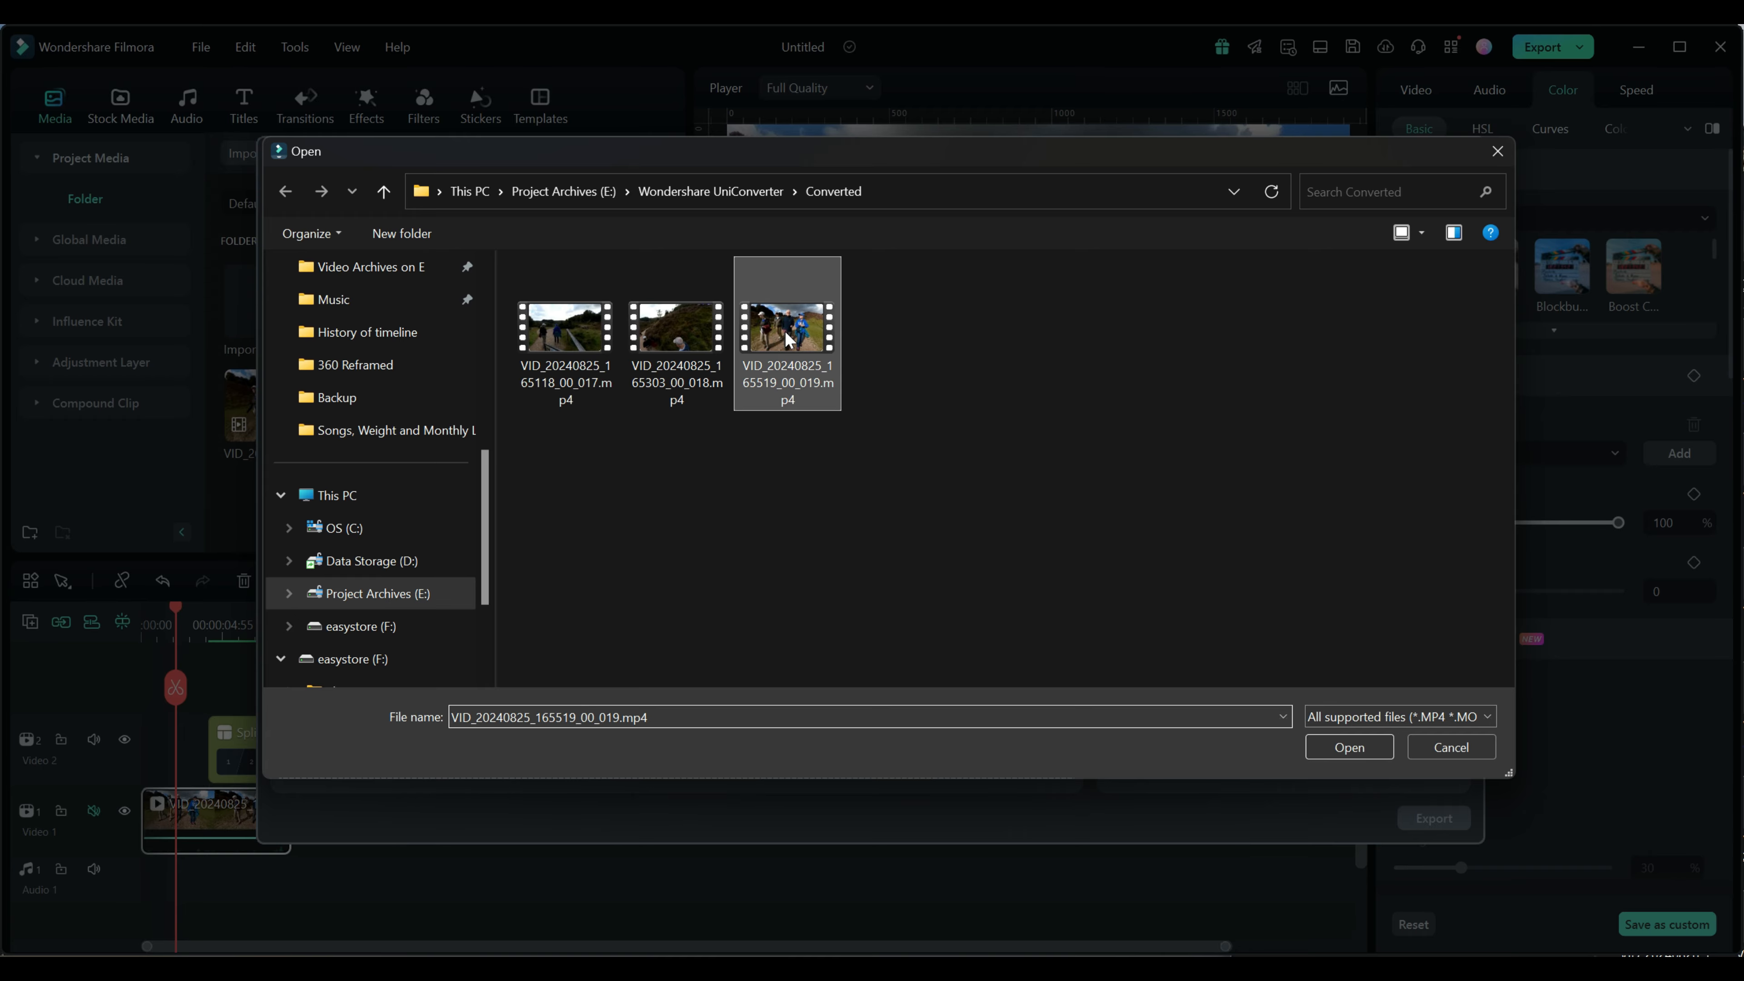
click(1347, 749)
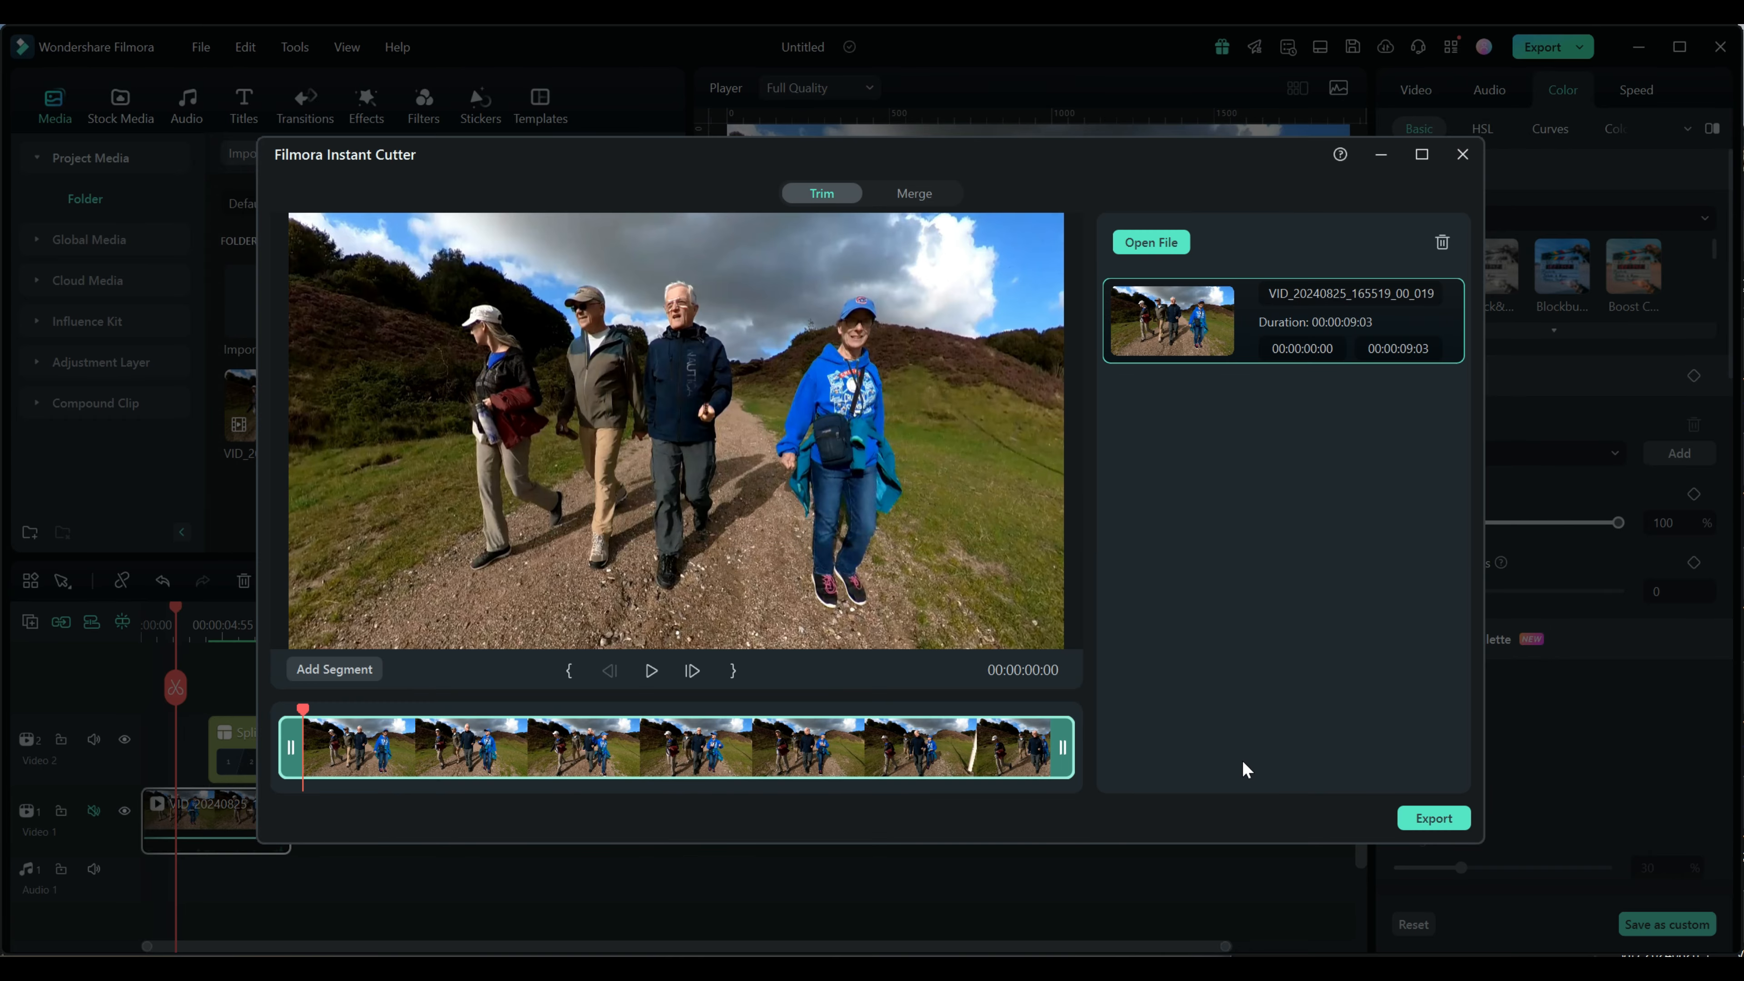
Trim the opened clip to the segment from 00:00:01:27 to 00:00:04:27
drag(306, 710, 461, 741)
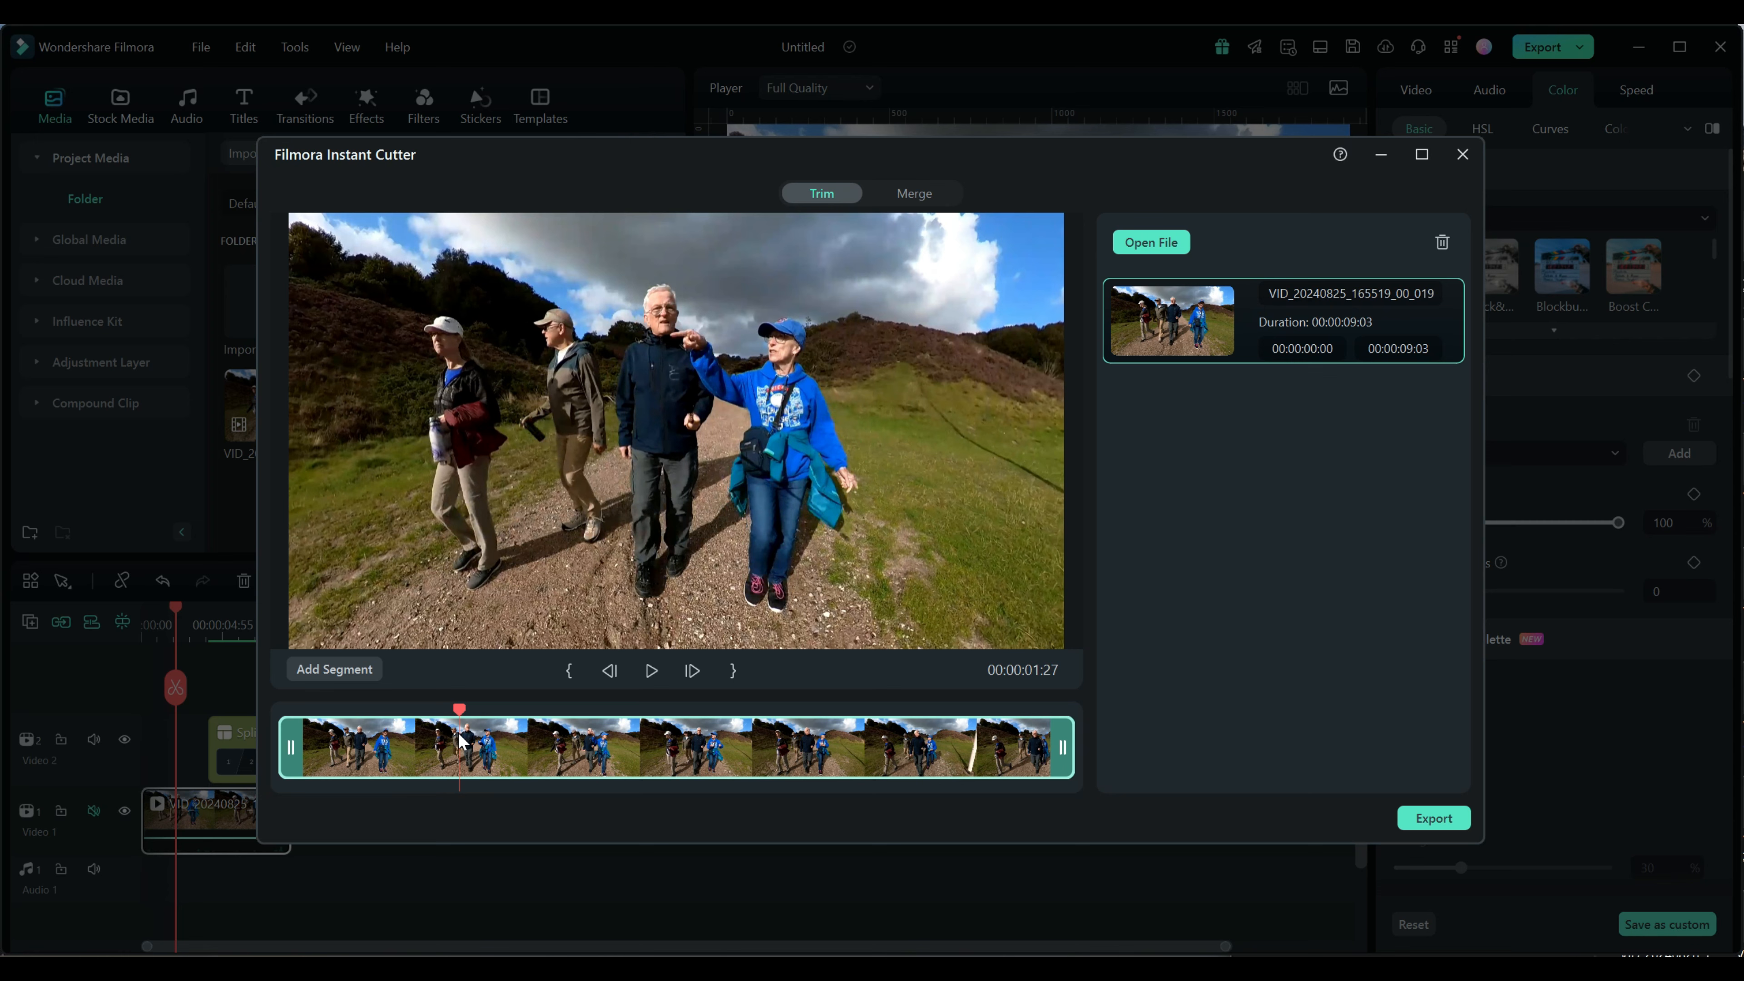
click(569, 670)
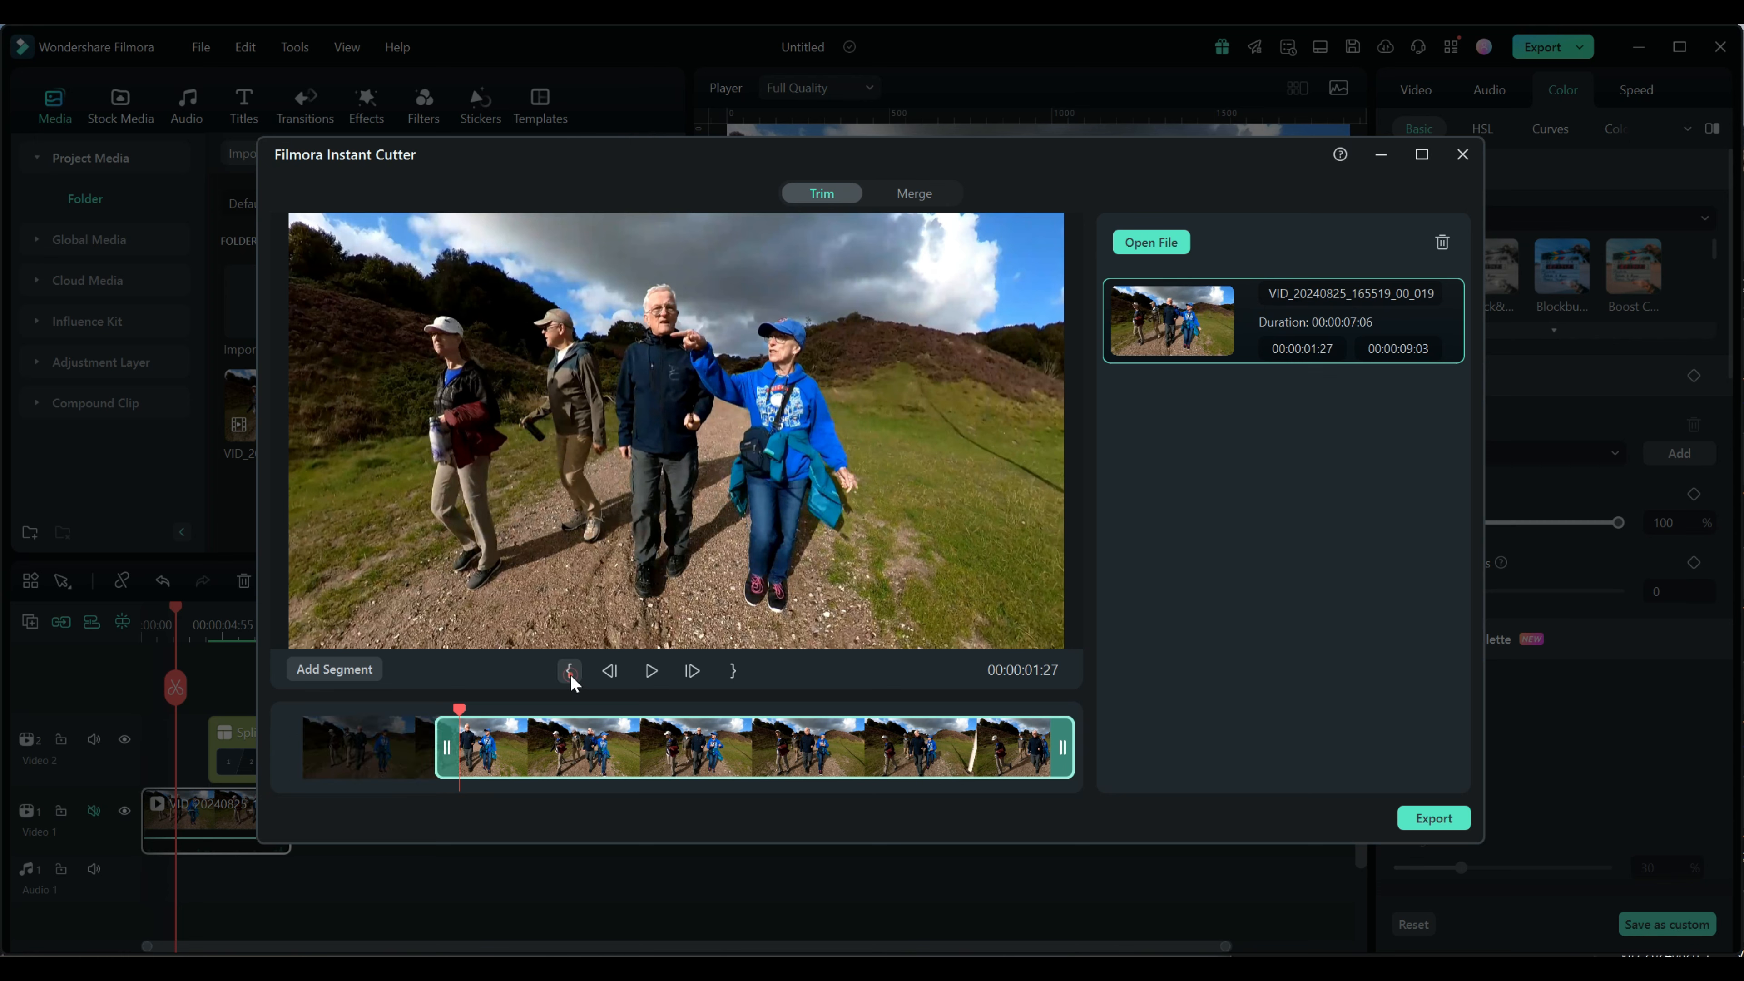
drag(460, 712, 664, 733)
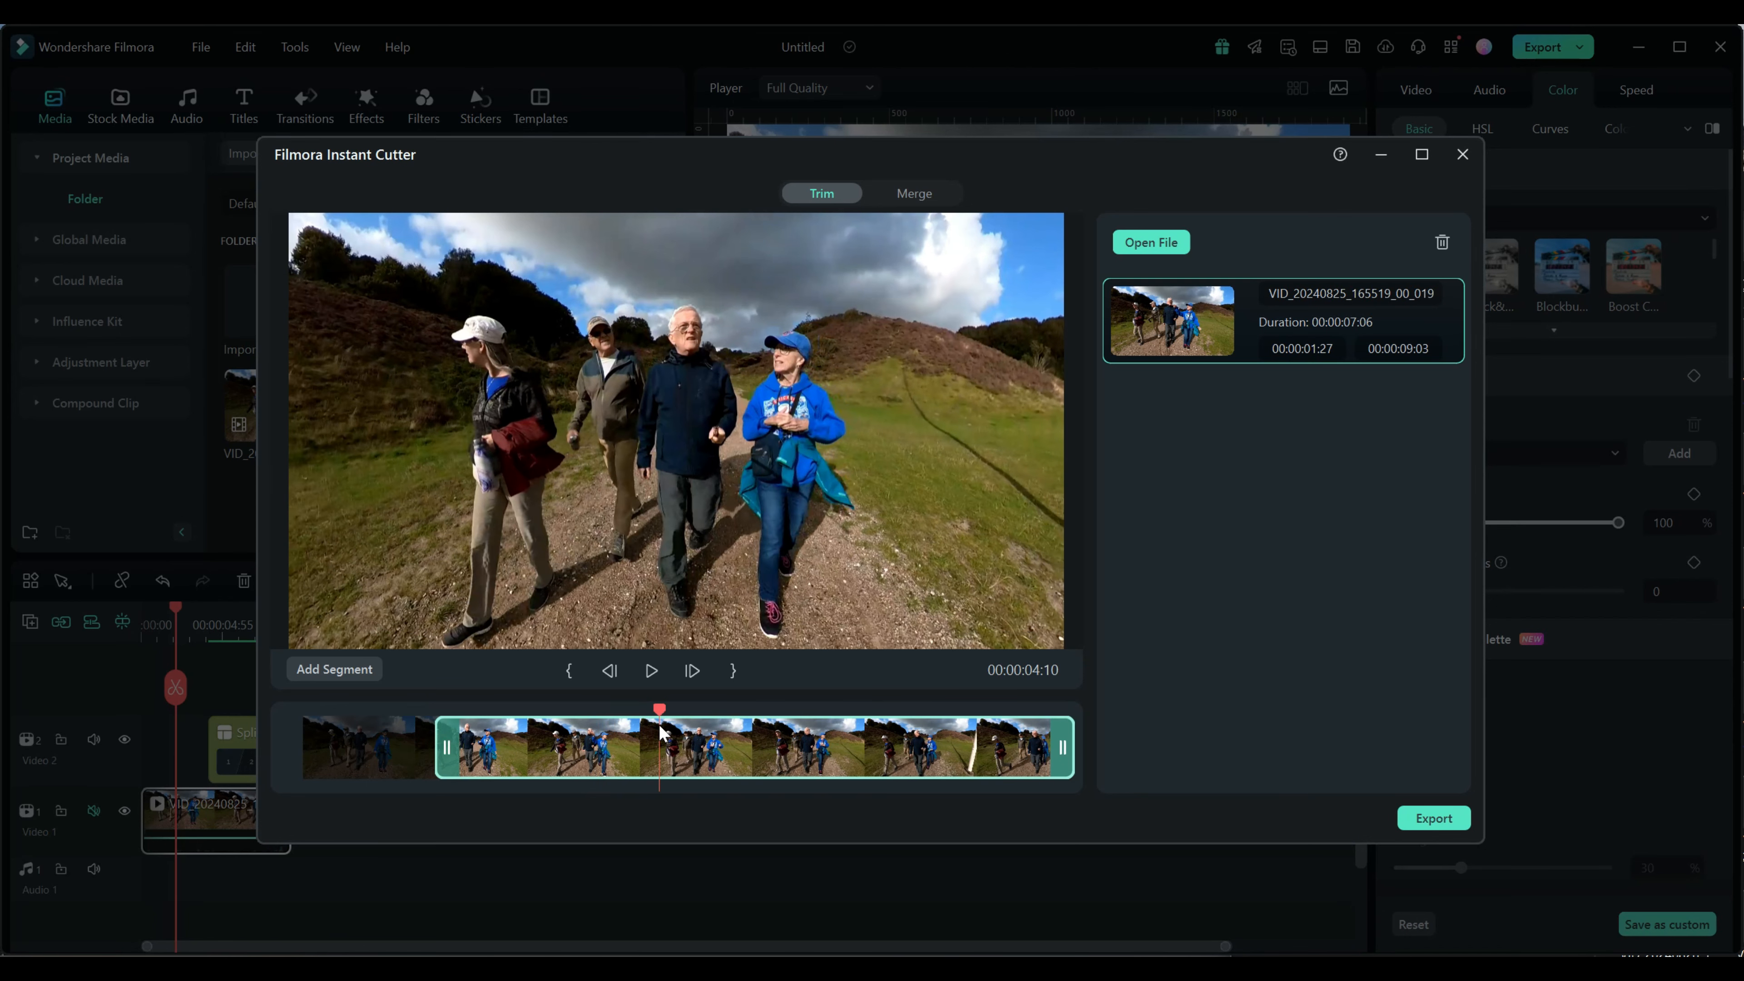
click(734, 671)
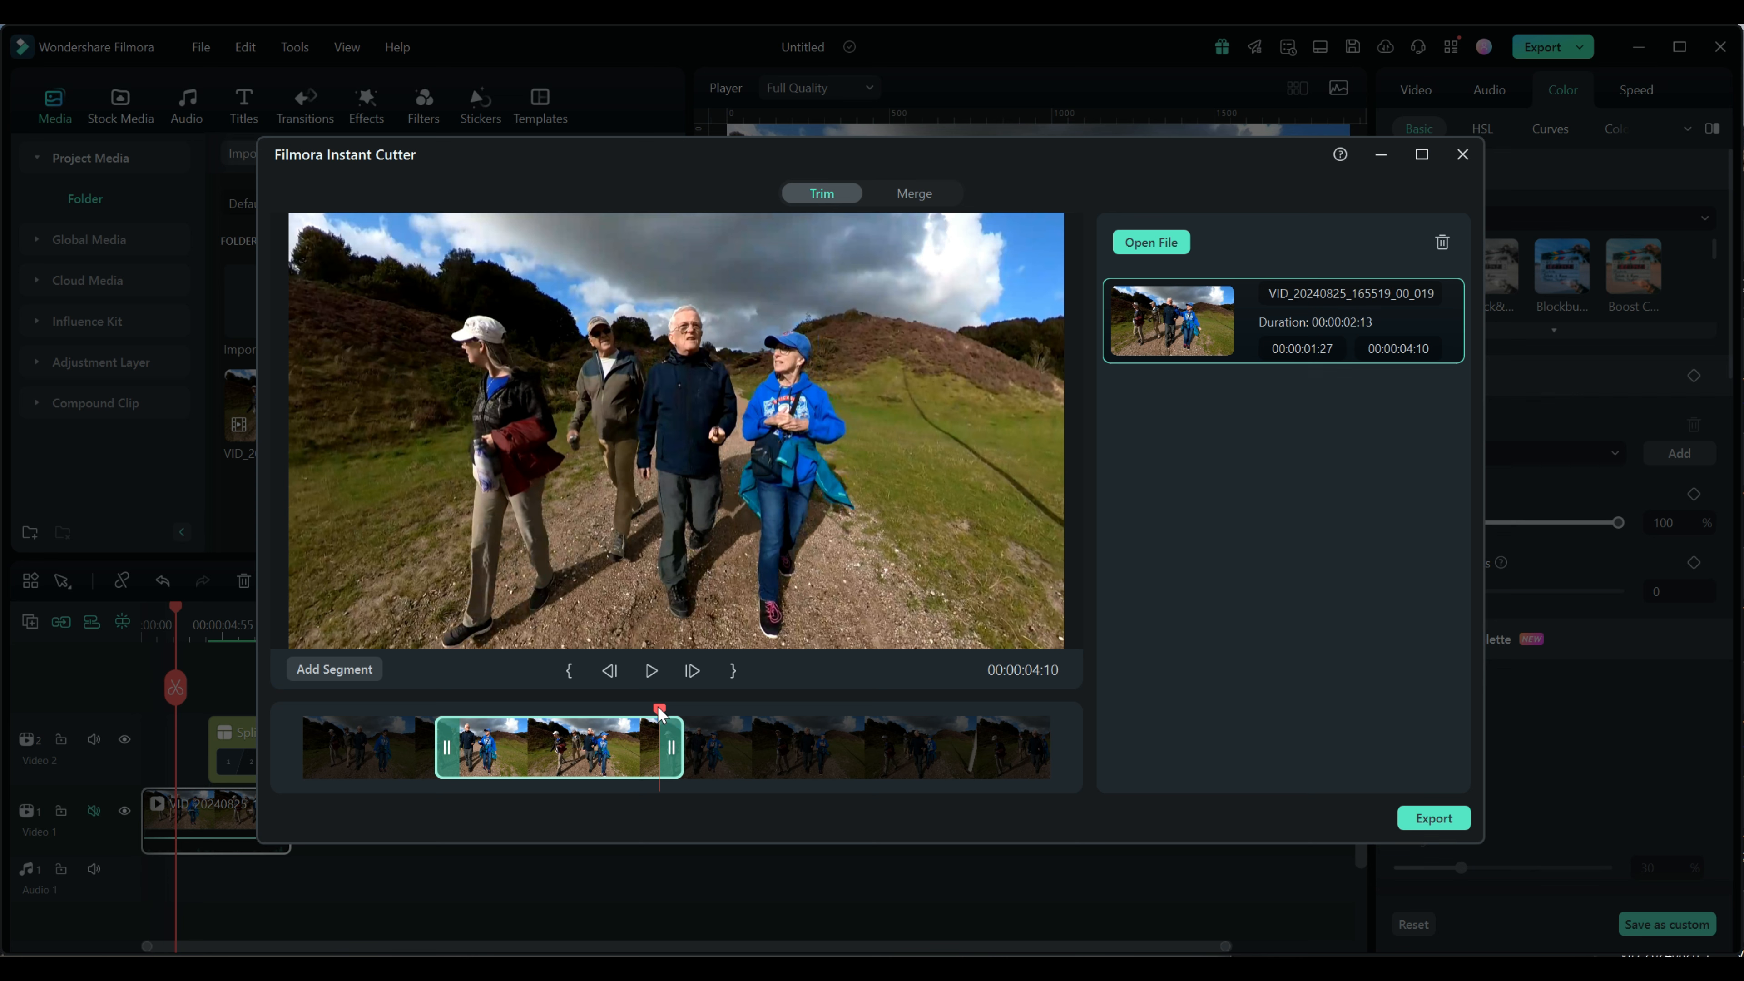
drag(673, 752, 717, 750)
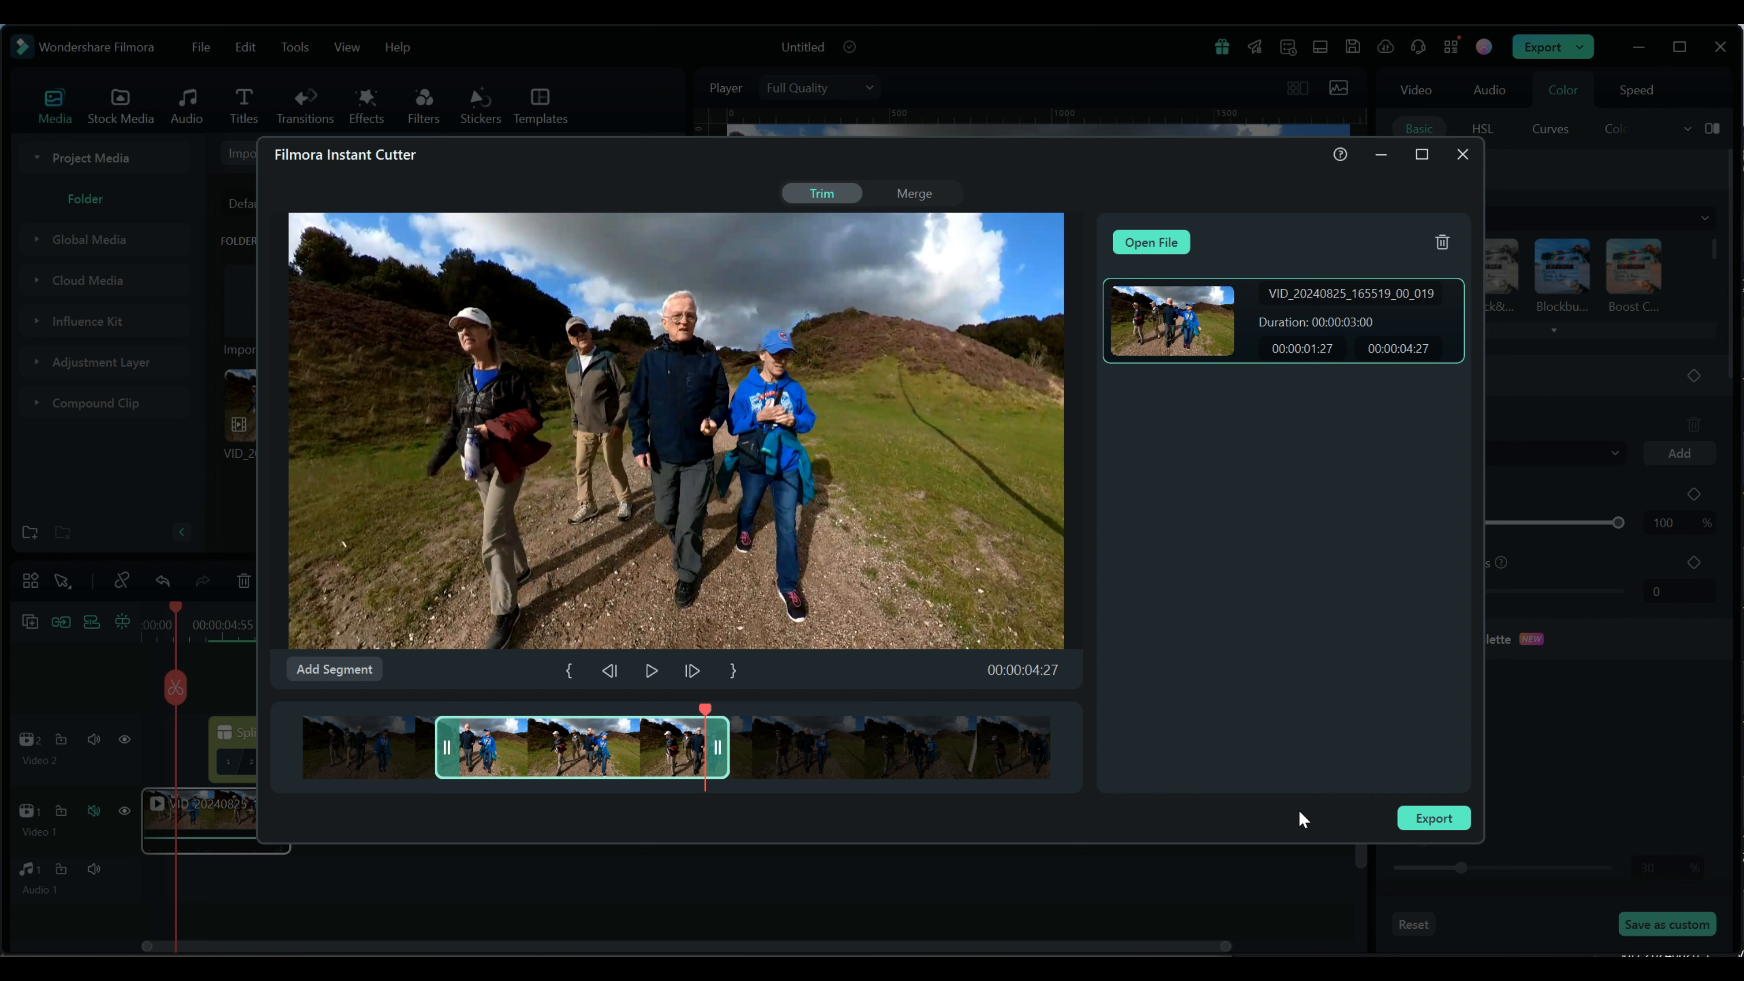
Export the trimmed segment to D:/Videos/Input with Send to Filmora as the action when done
click(1430, 819)
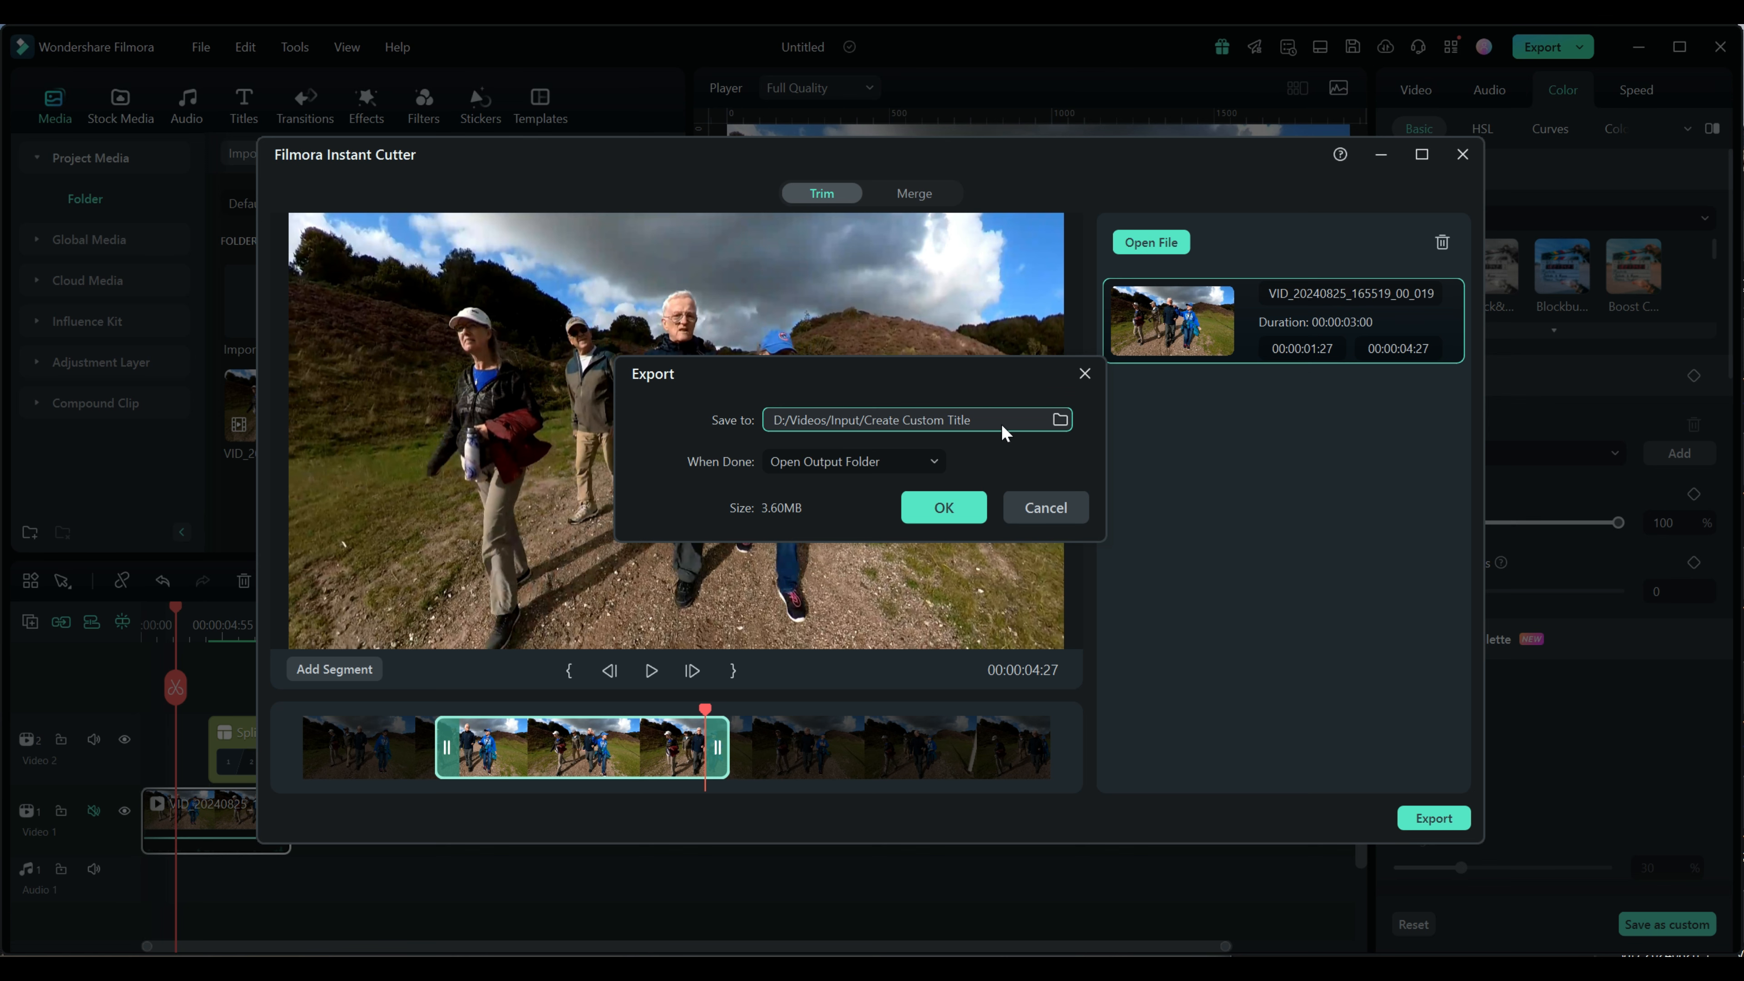
click(1060, 419)
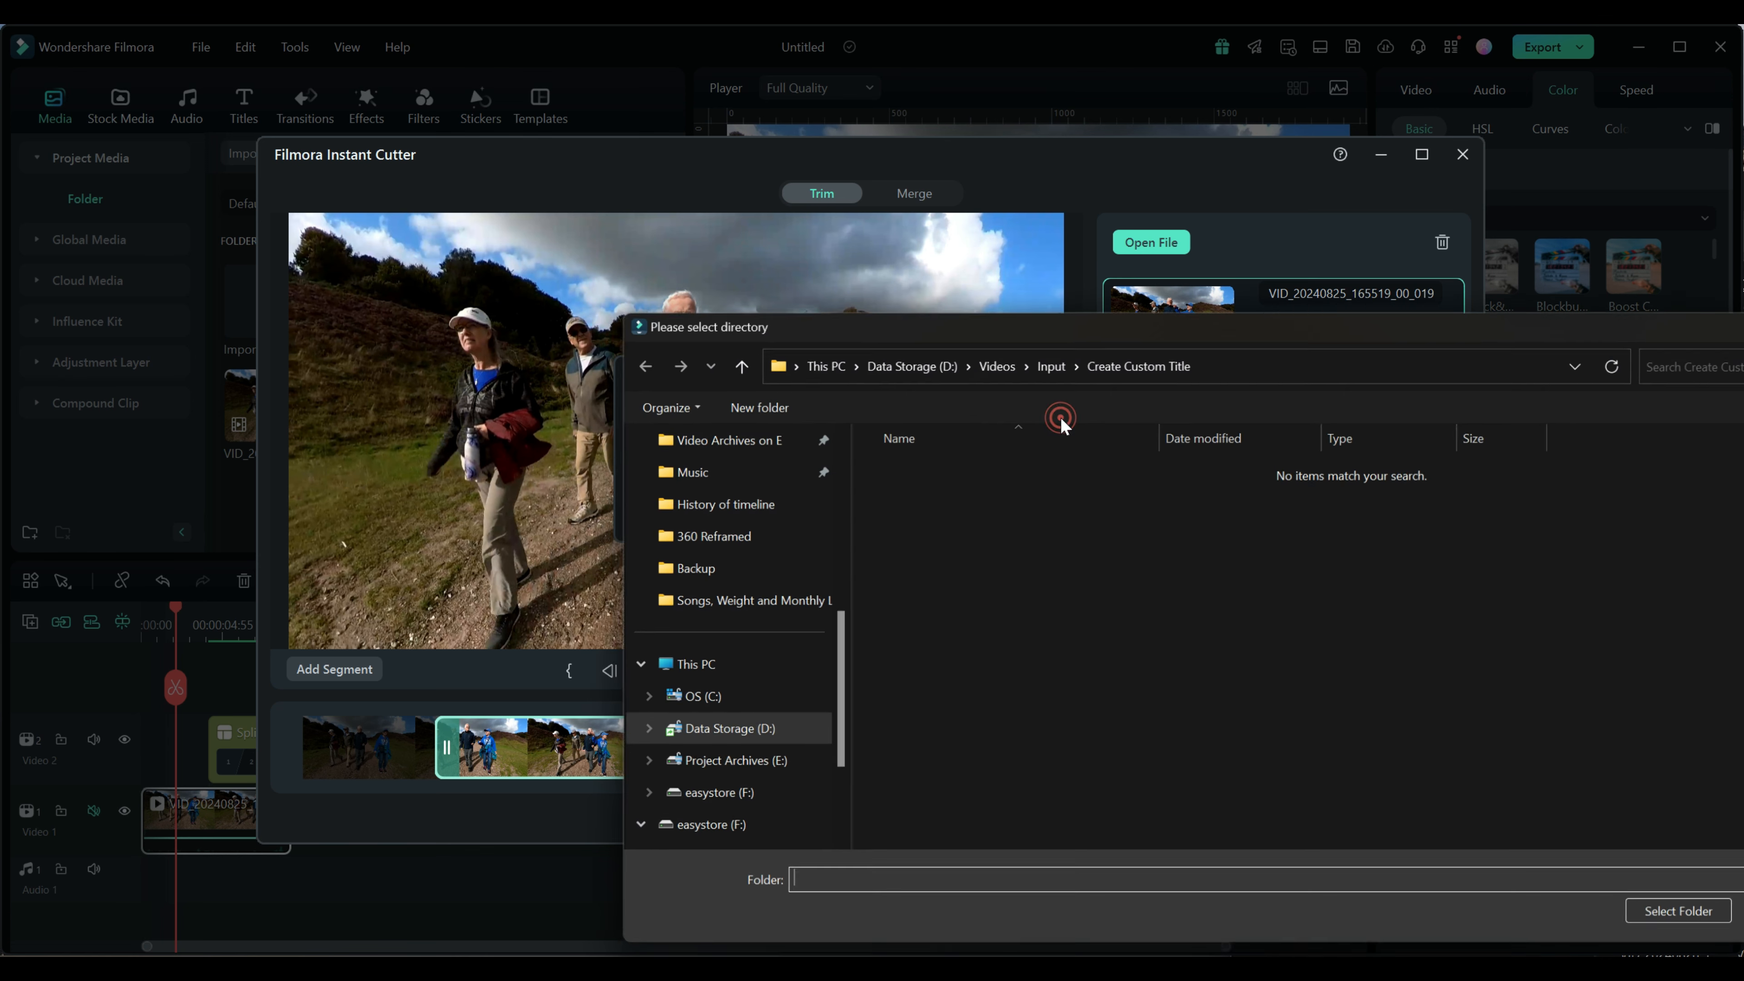
drag(831, 662, 841, 531)
click(671, 602)
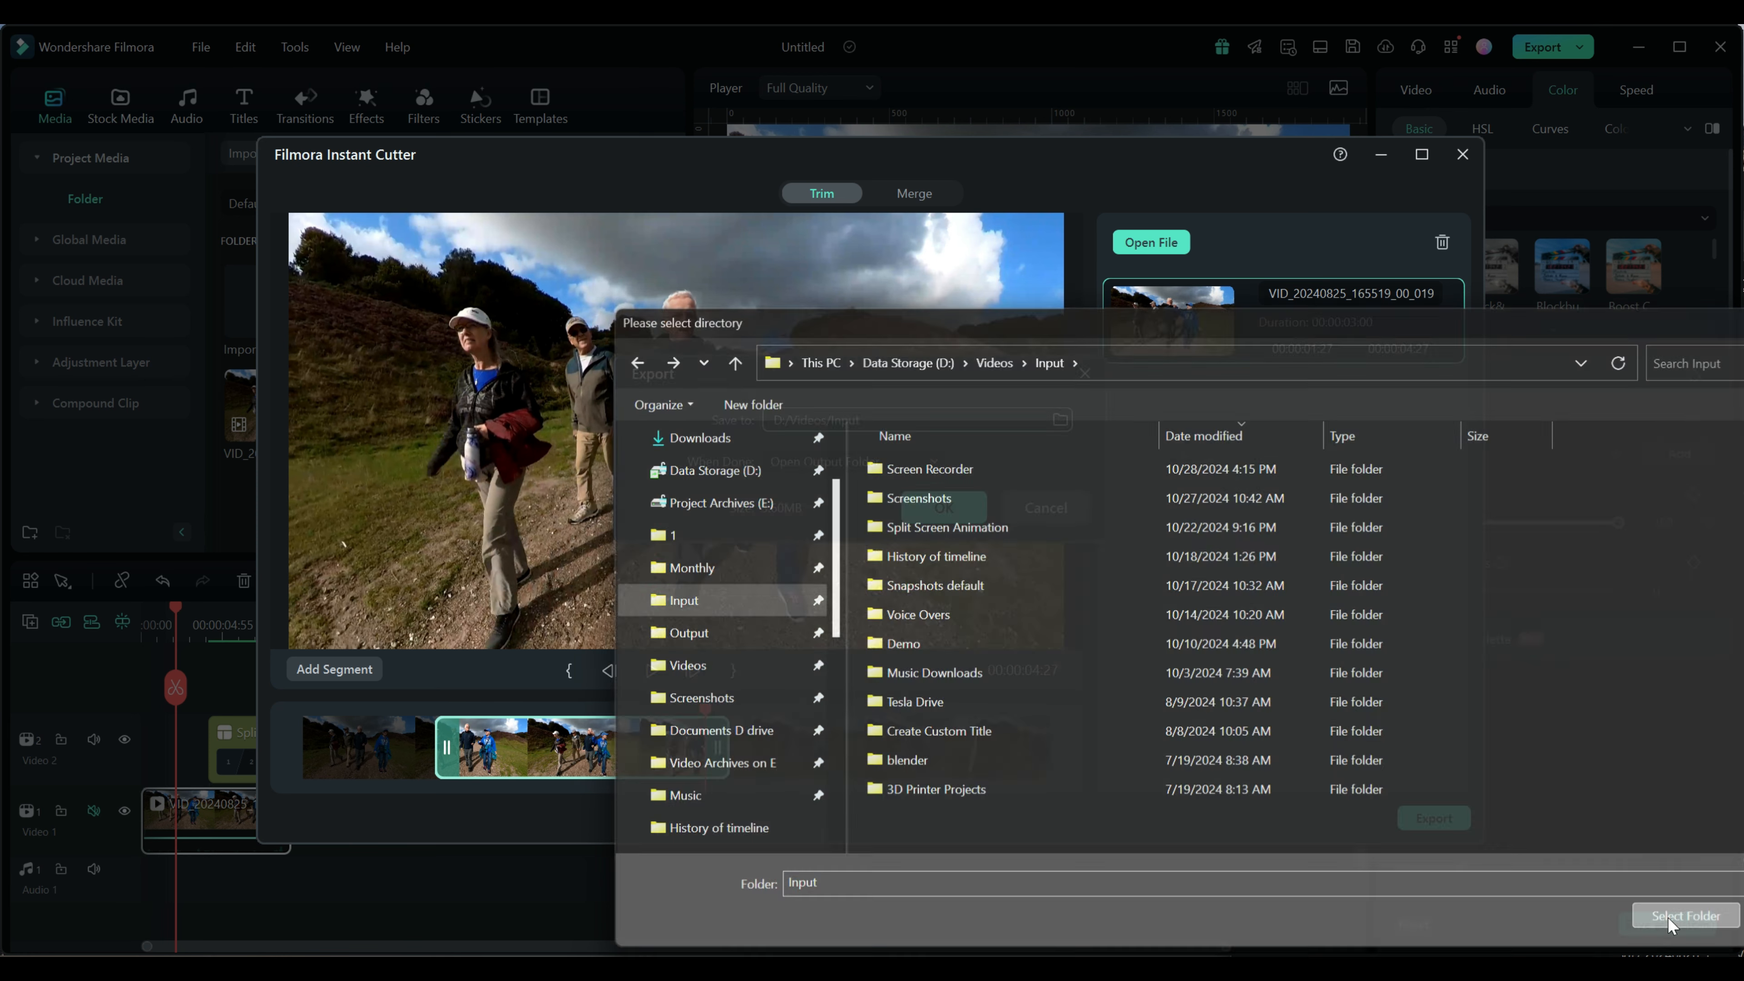
click(1670, 920)
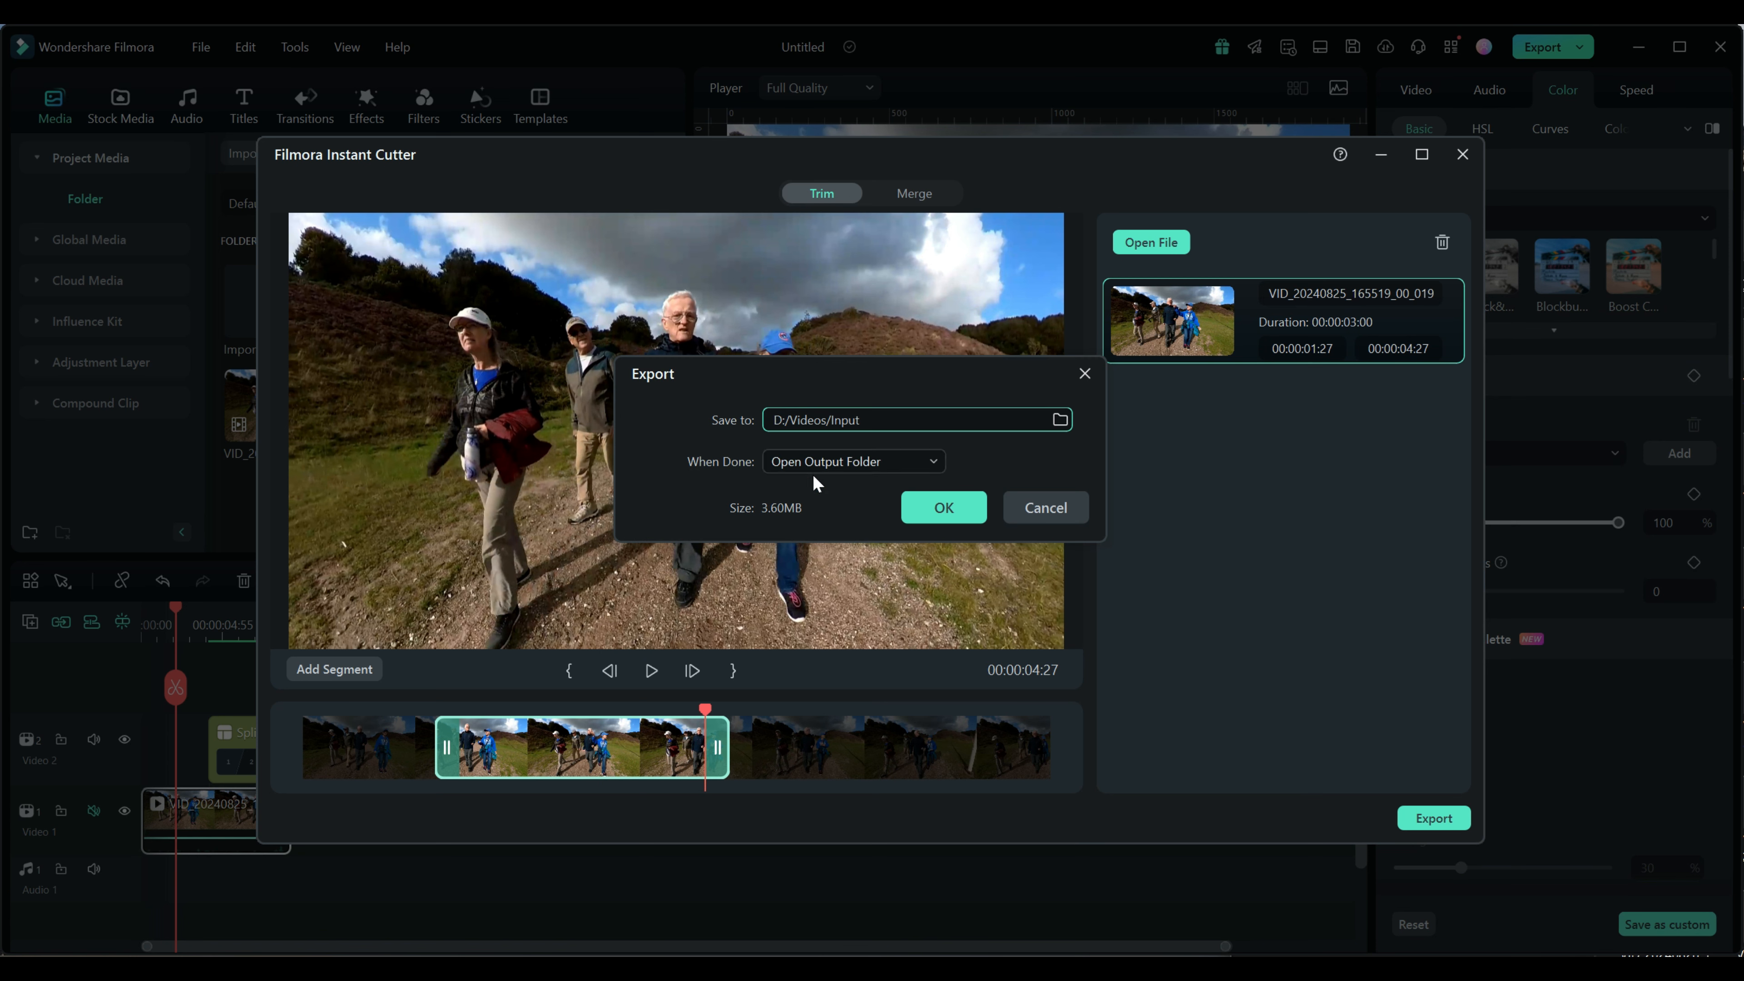
click(934, 467)
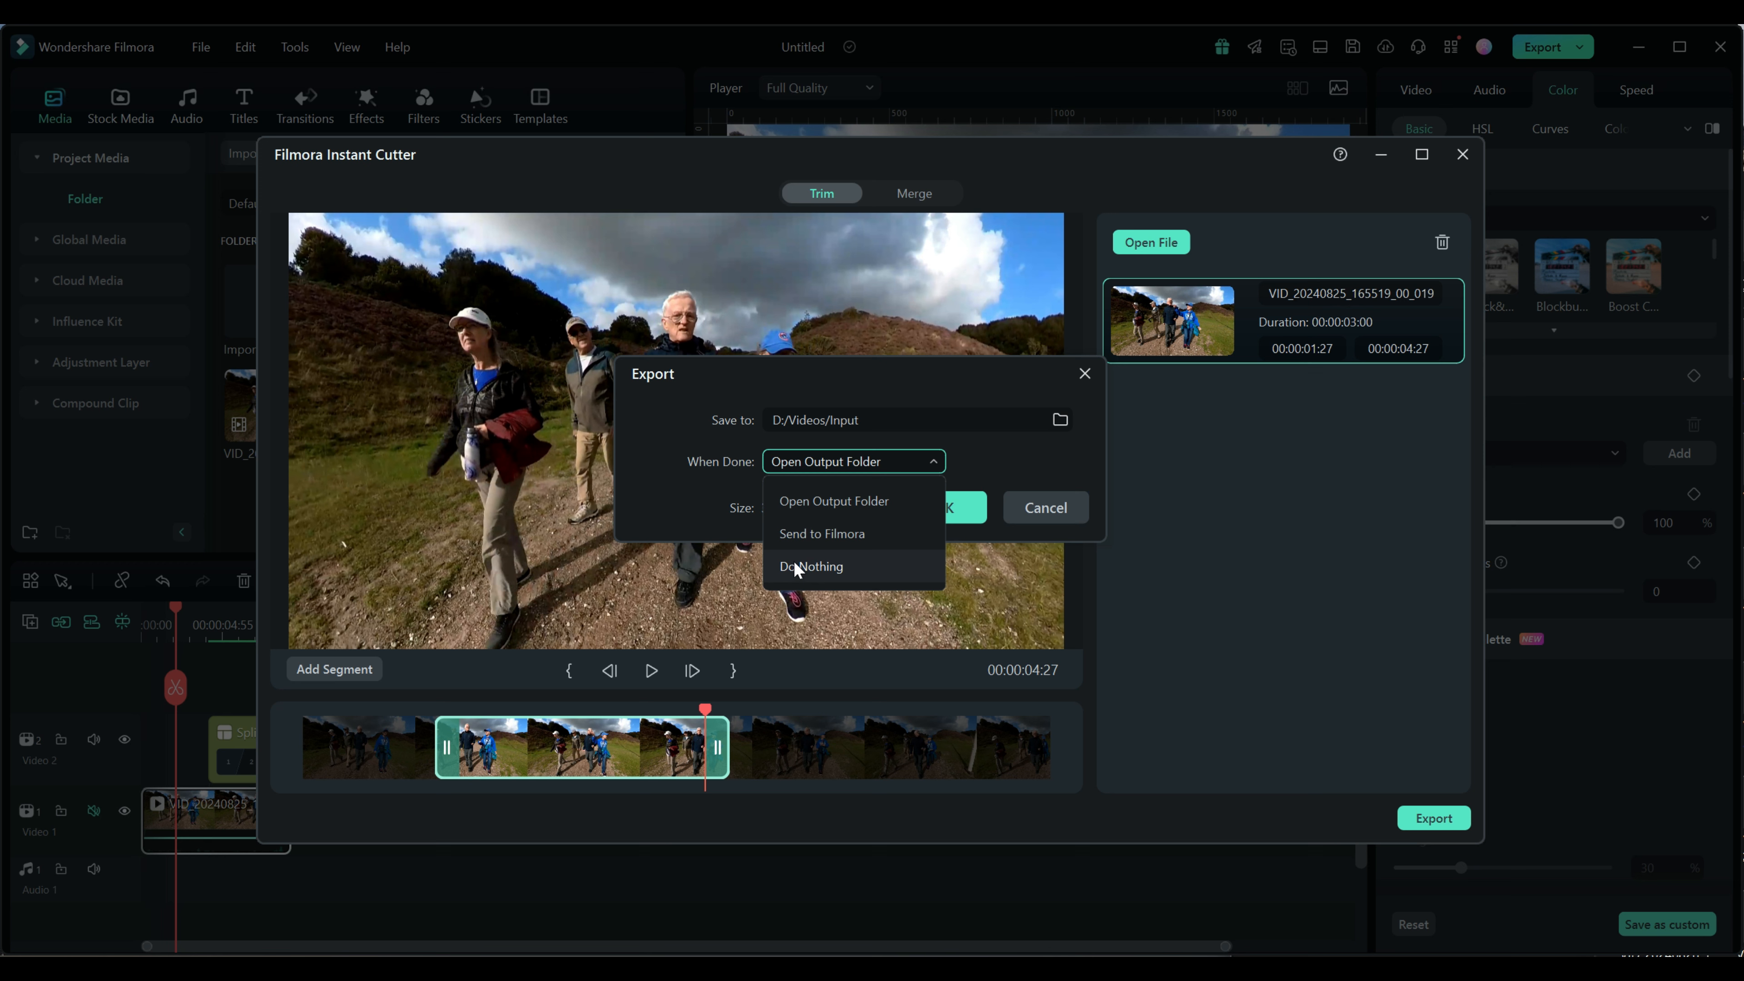
click(808, 540)
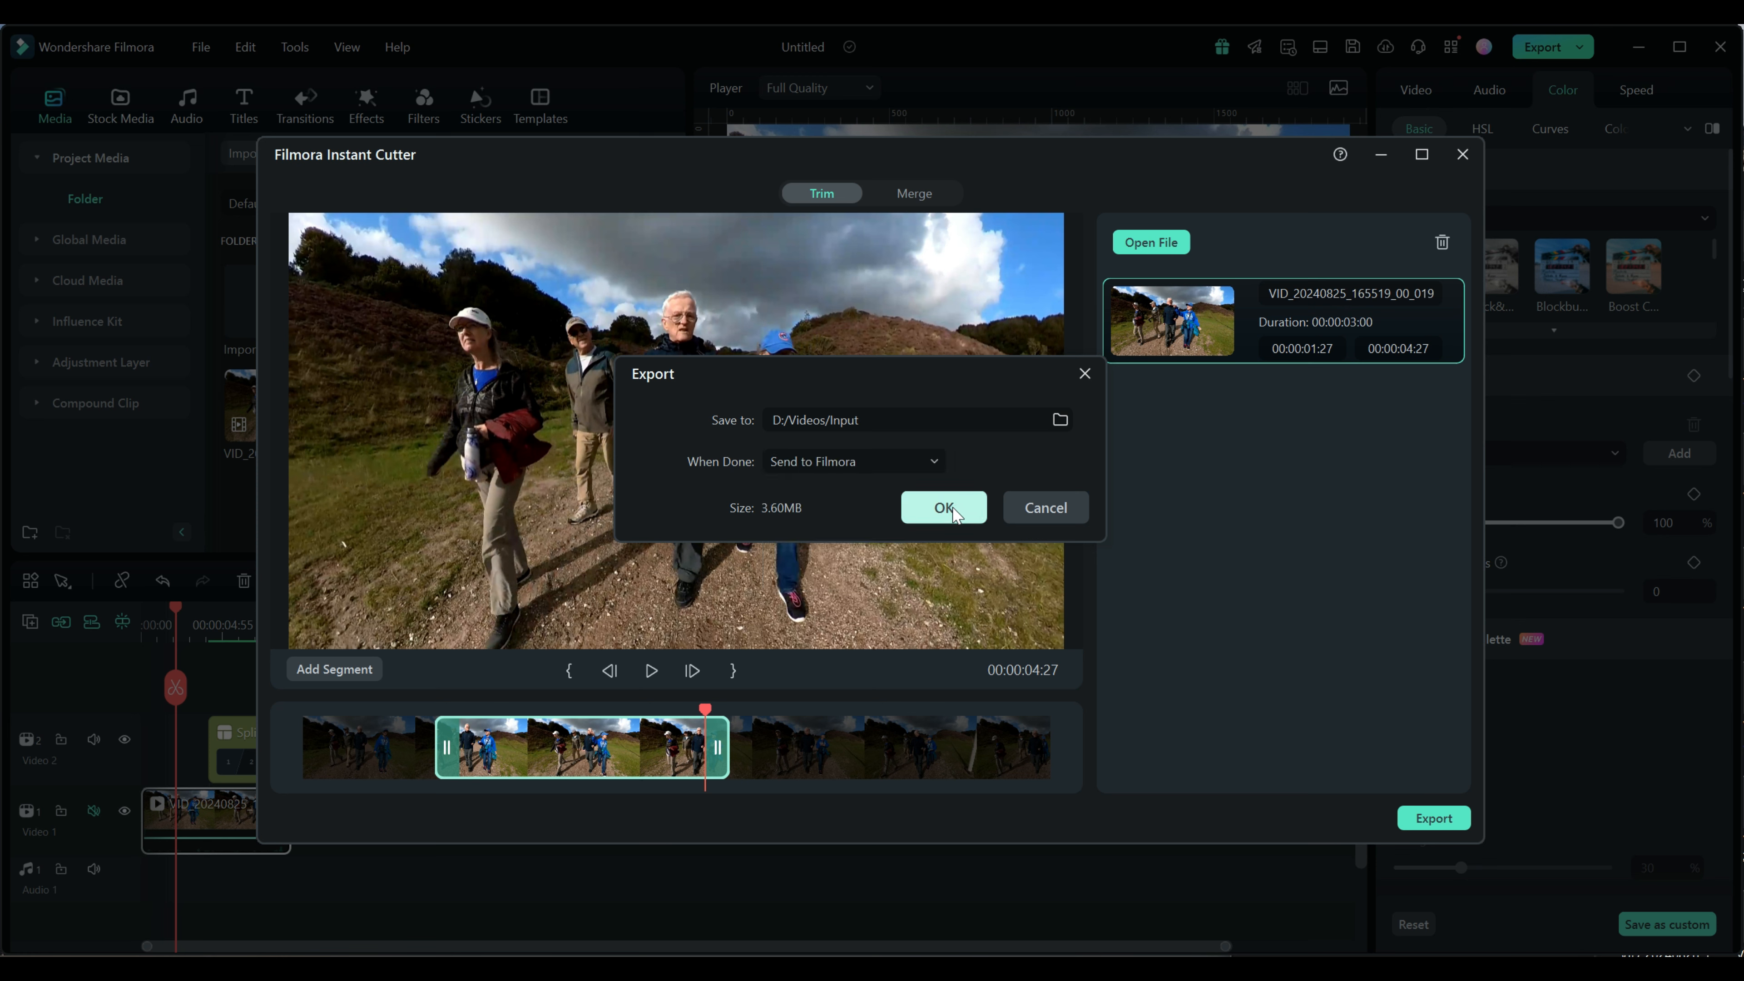
click(953, 513)
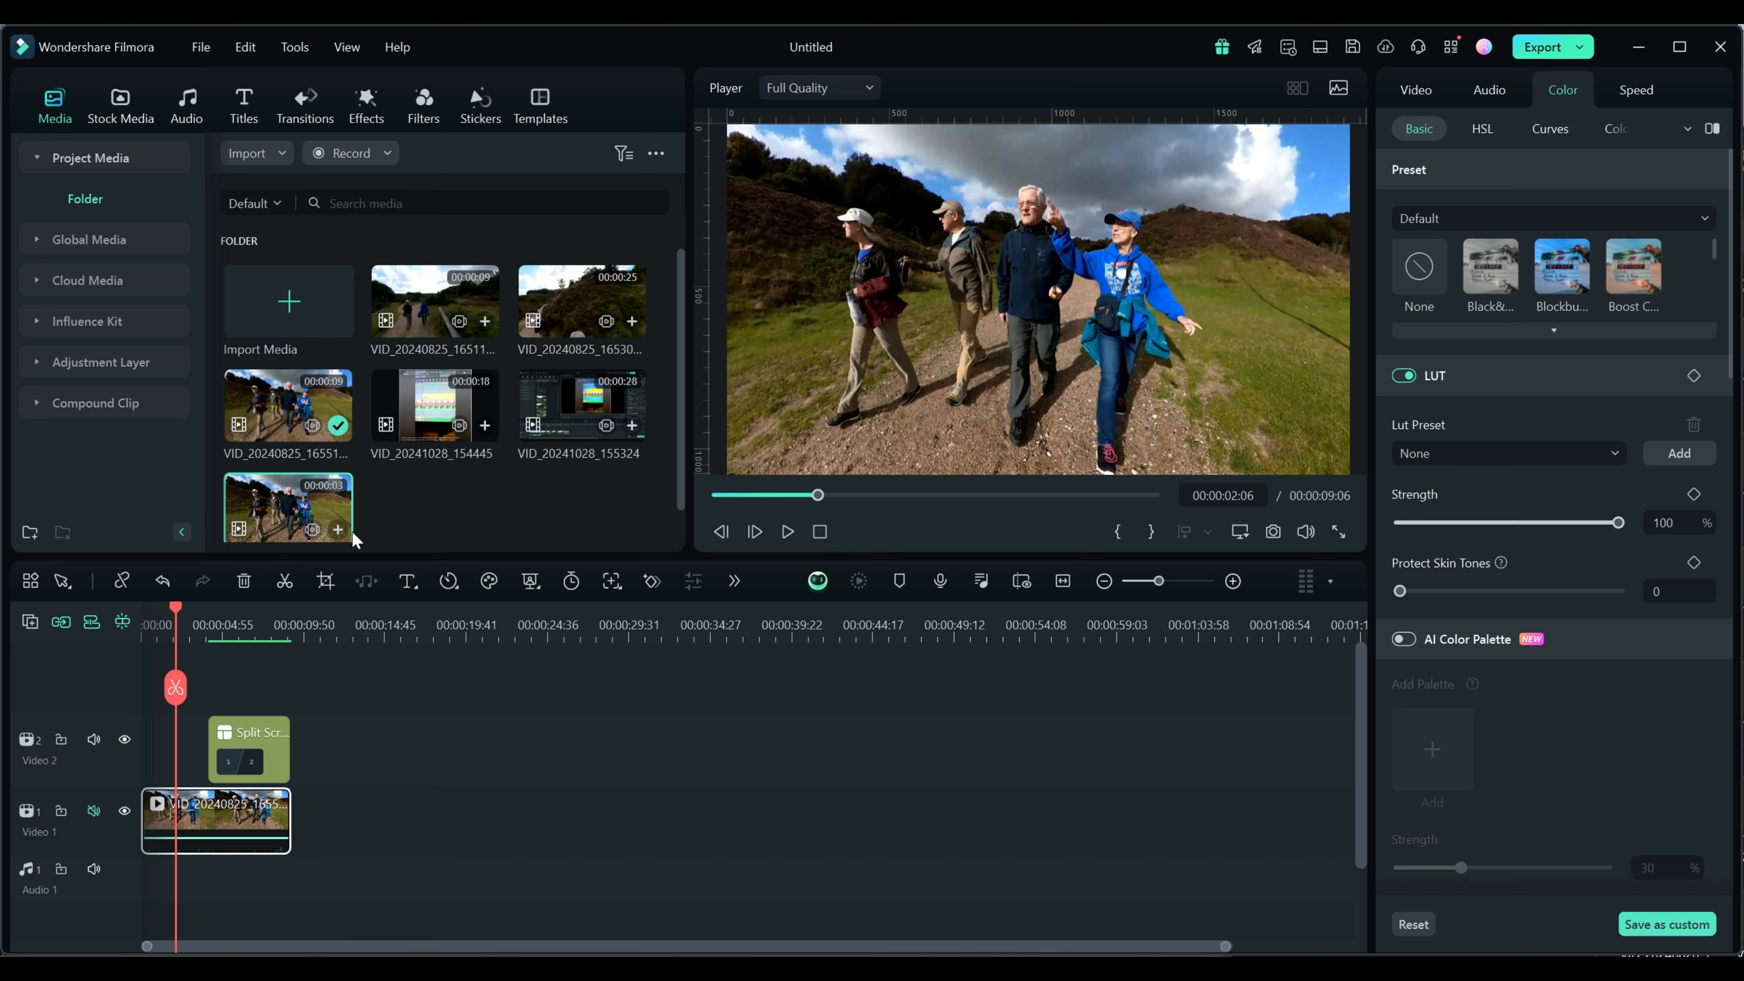
Try the trimmed clip after the walking clip on Video 1, keeping the project settings, and delete it again
drag(298, 494, 375, 627)
drag(403, 738, 439, 837)
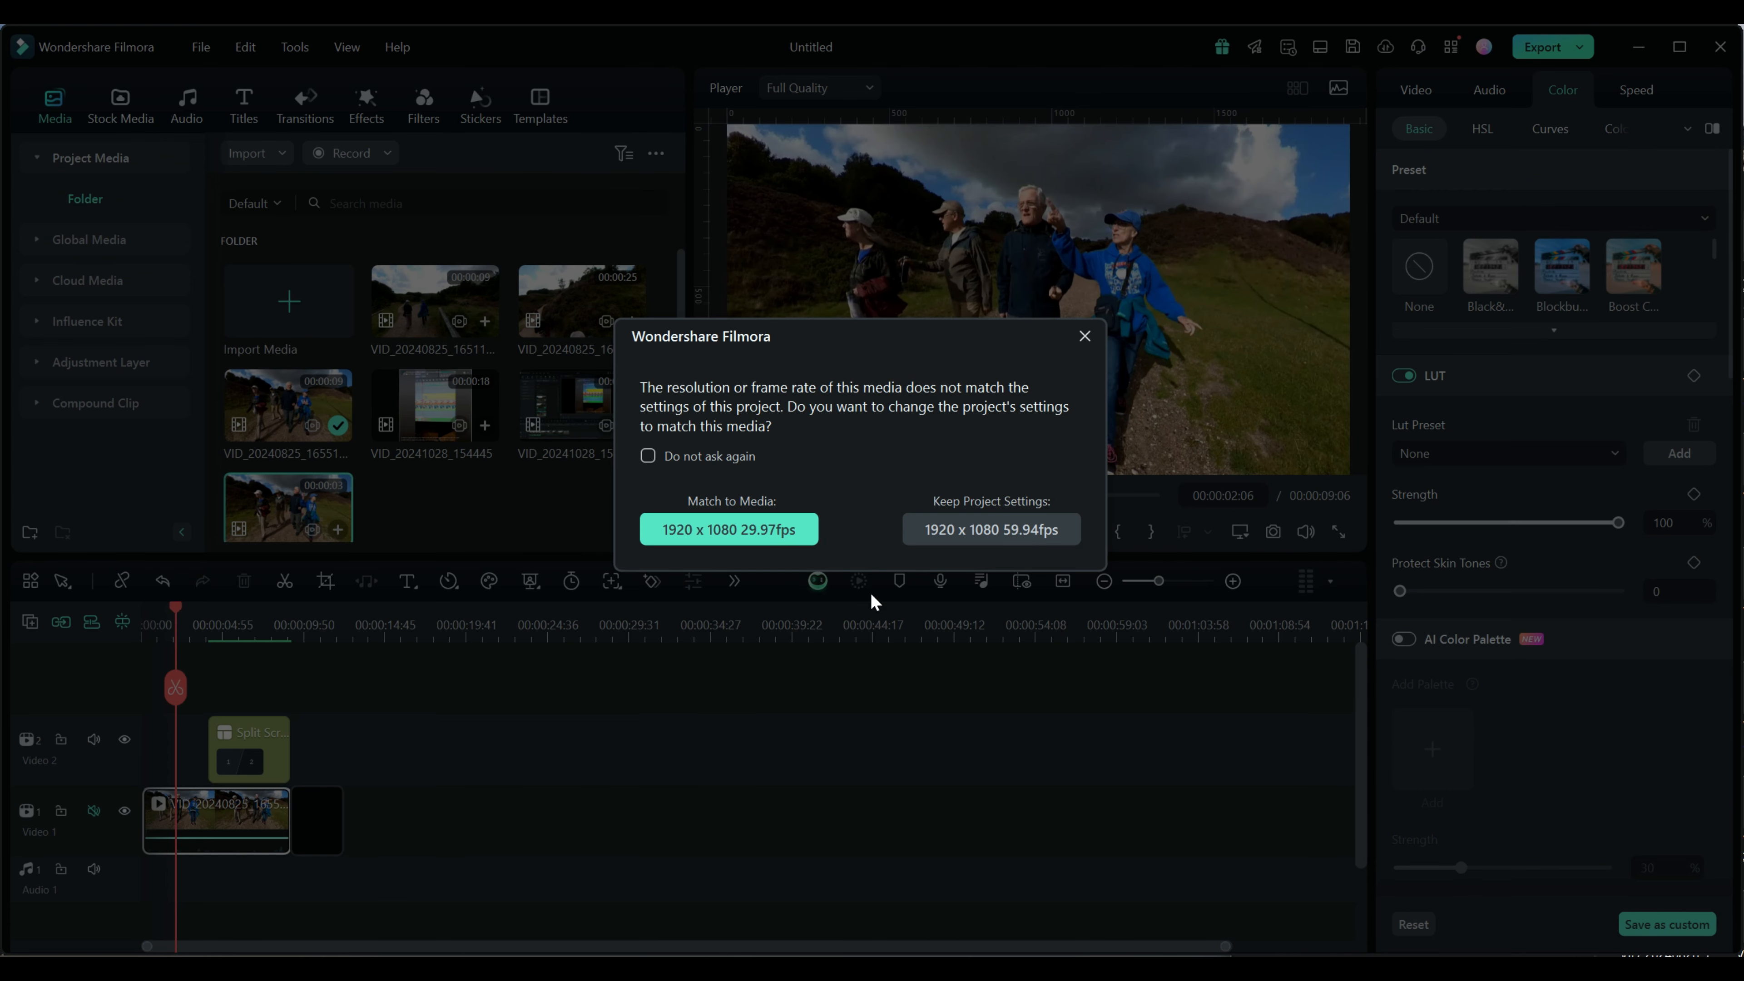
click(997, 534)
drag(176, 609, 176, 647)
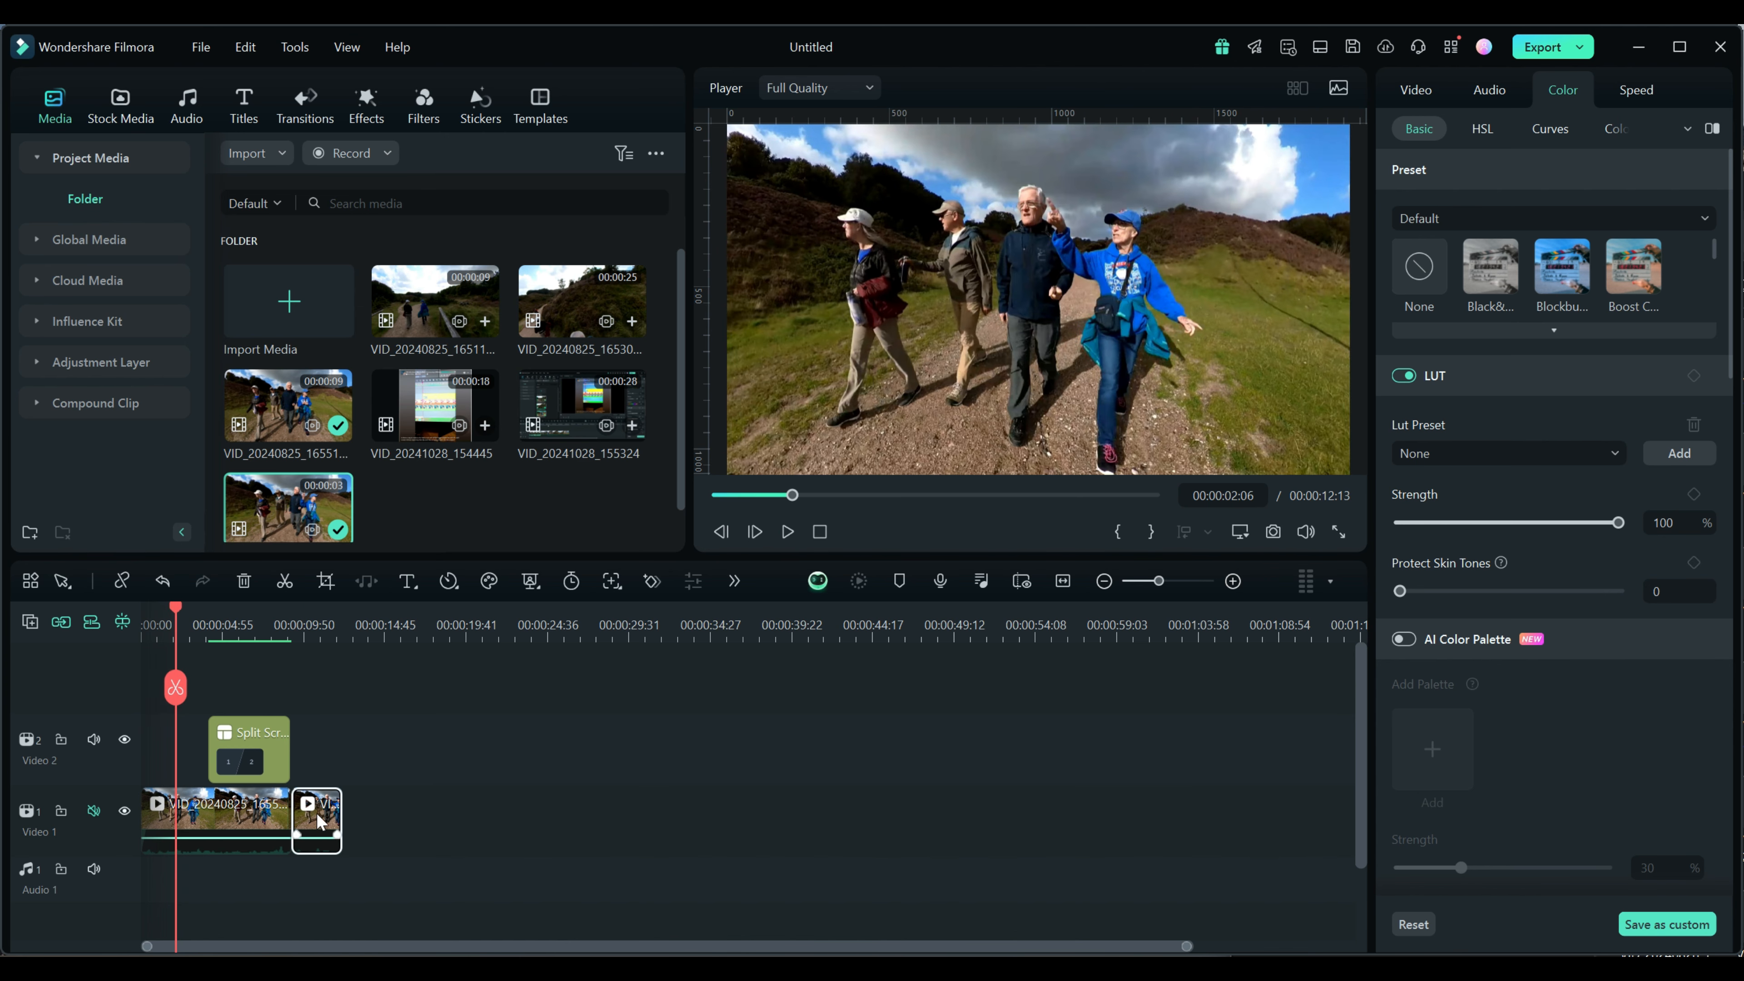
key(Delete)
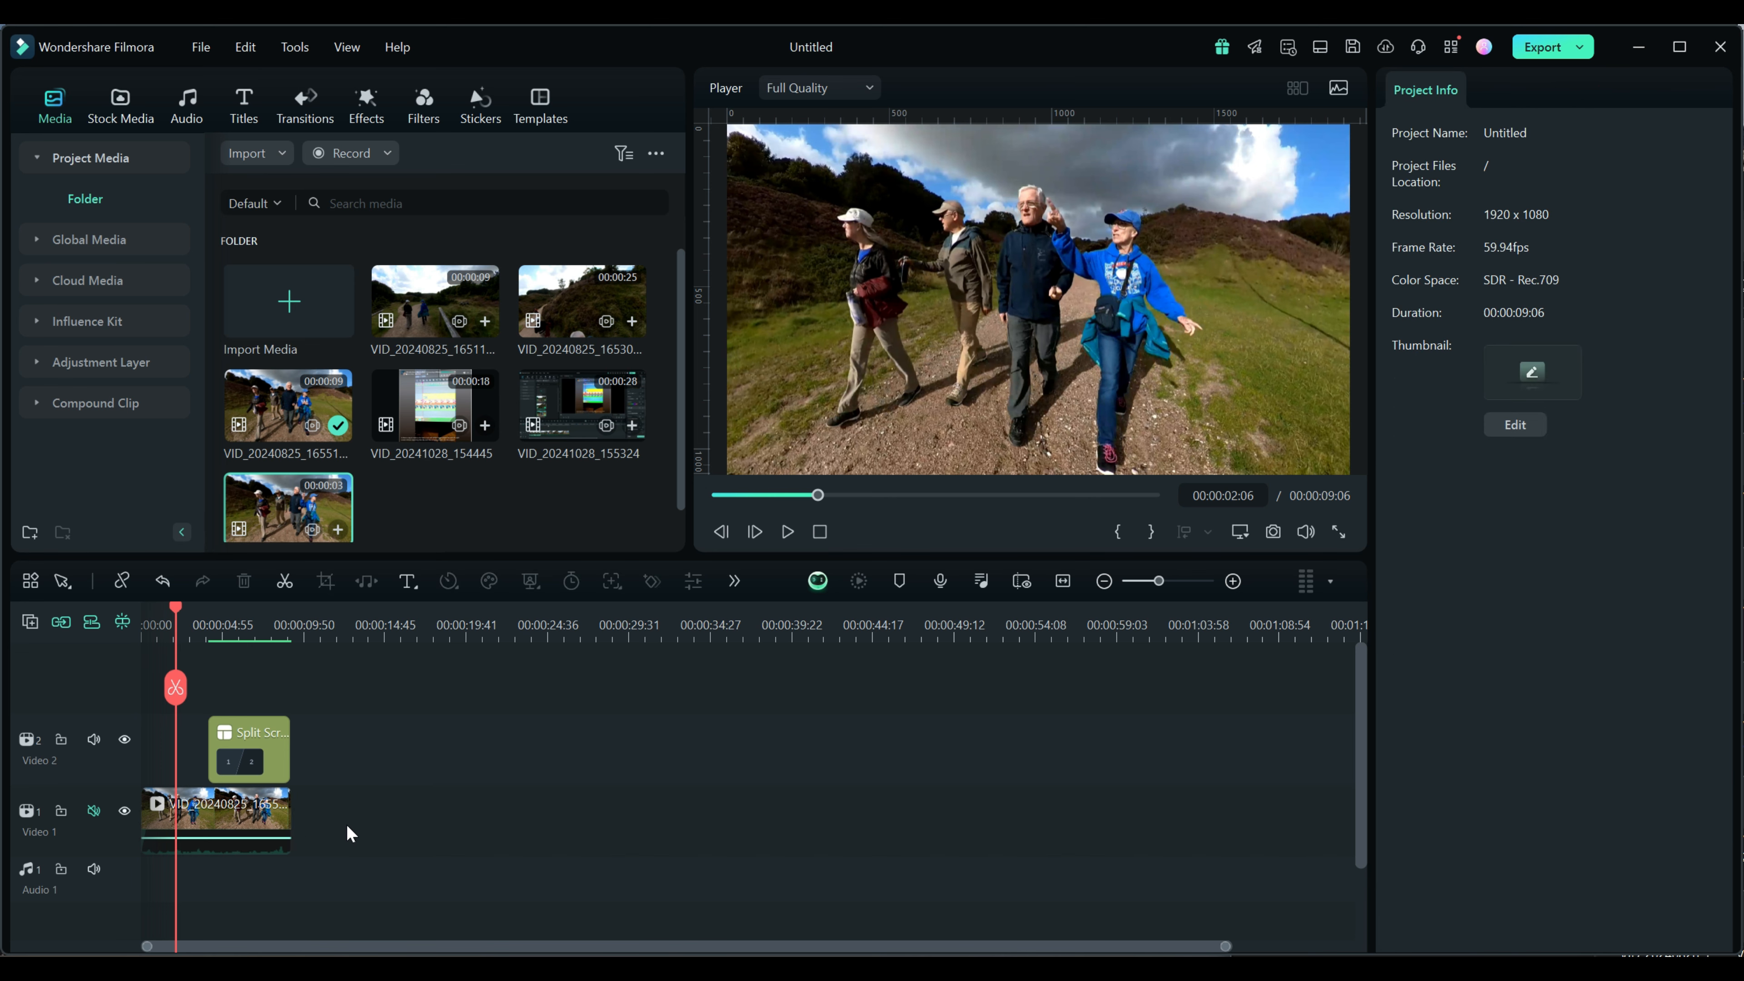
Fill pane 1 of the split screen with the trimmed 3-second clip and play back part of the result
click(239, 622)
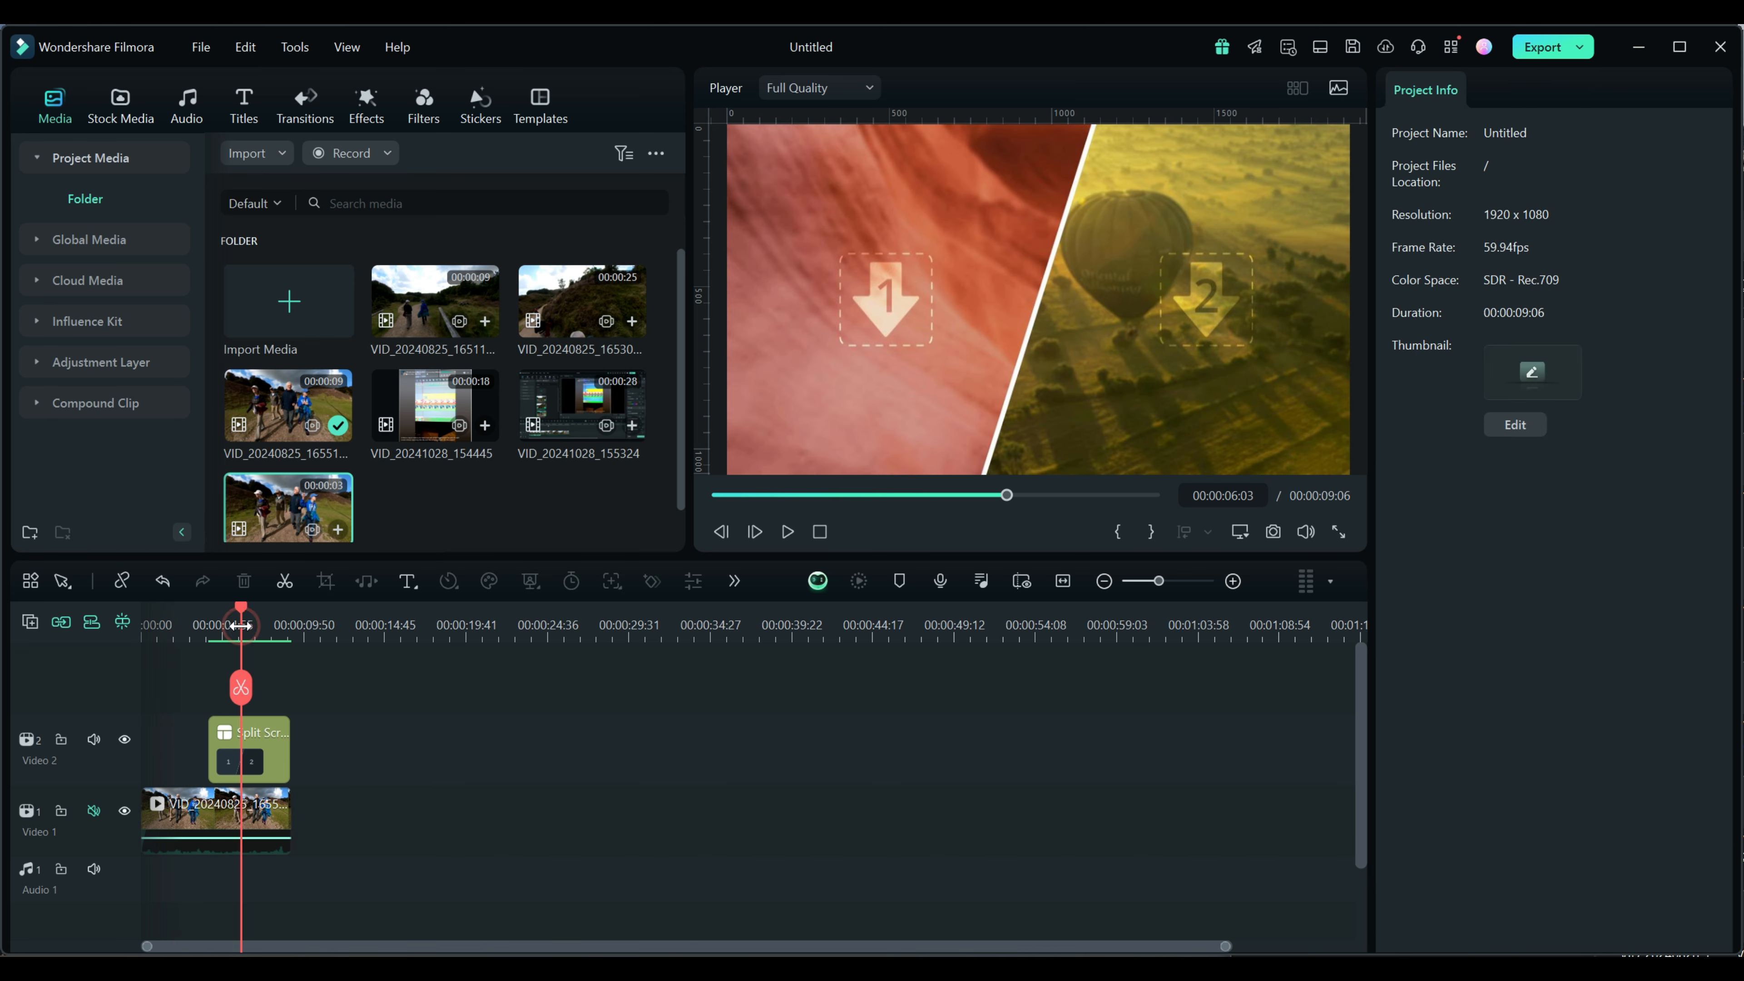
drag(307, 502, 910, 298)
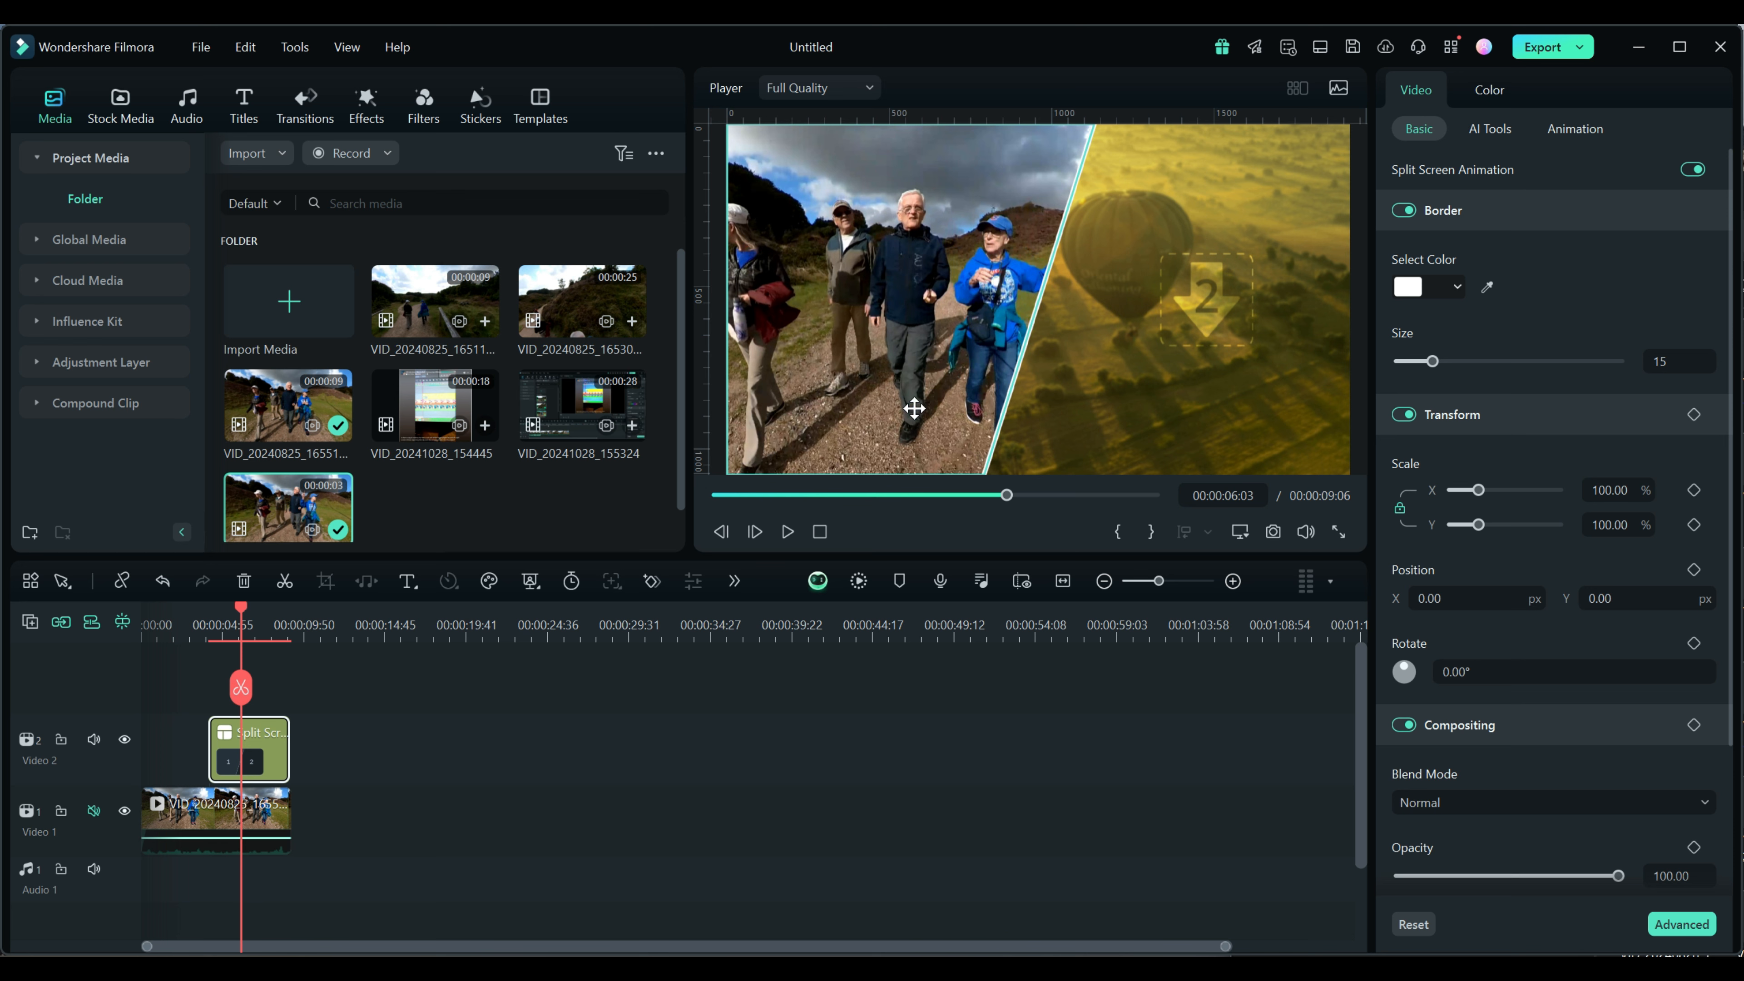
click(786, 538)
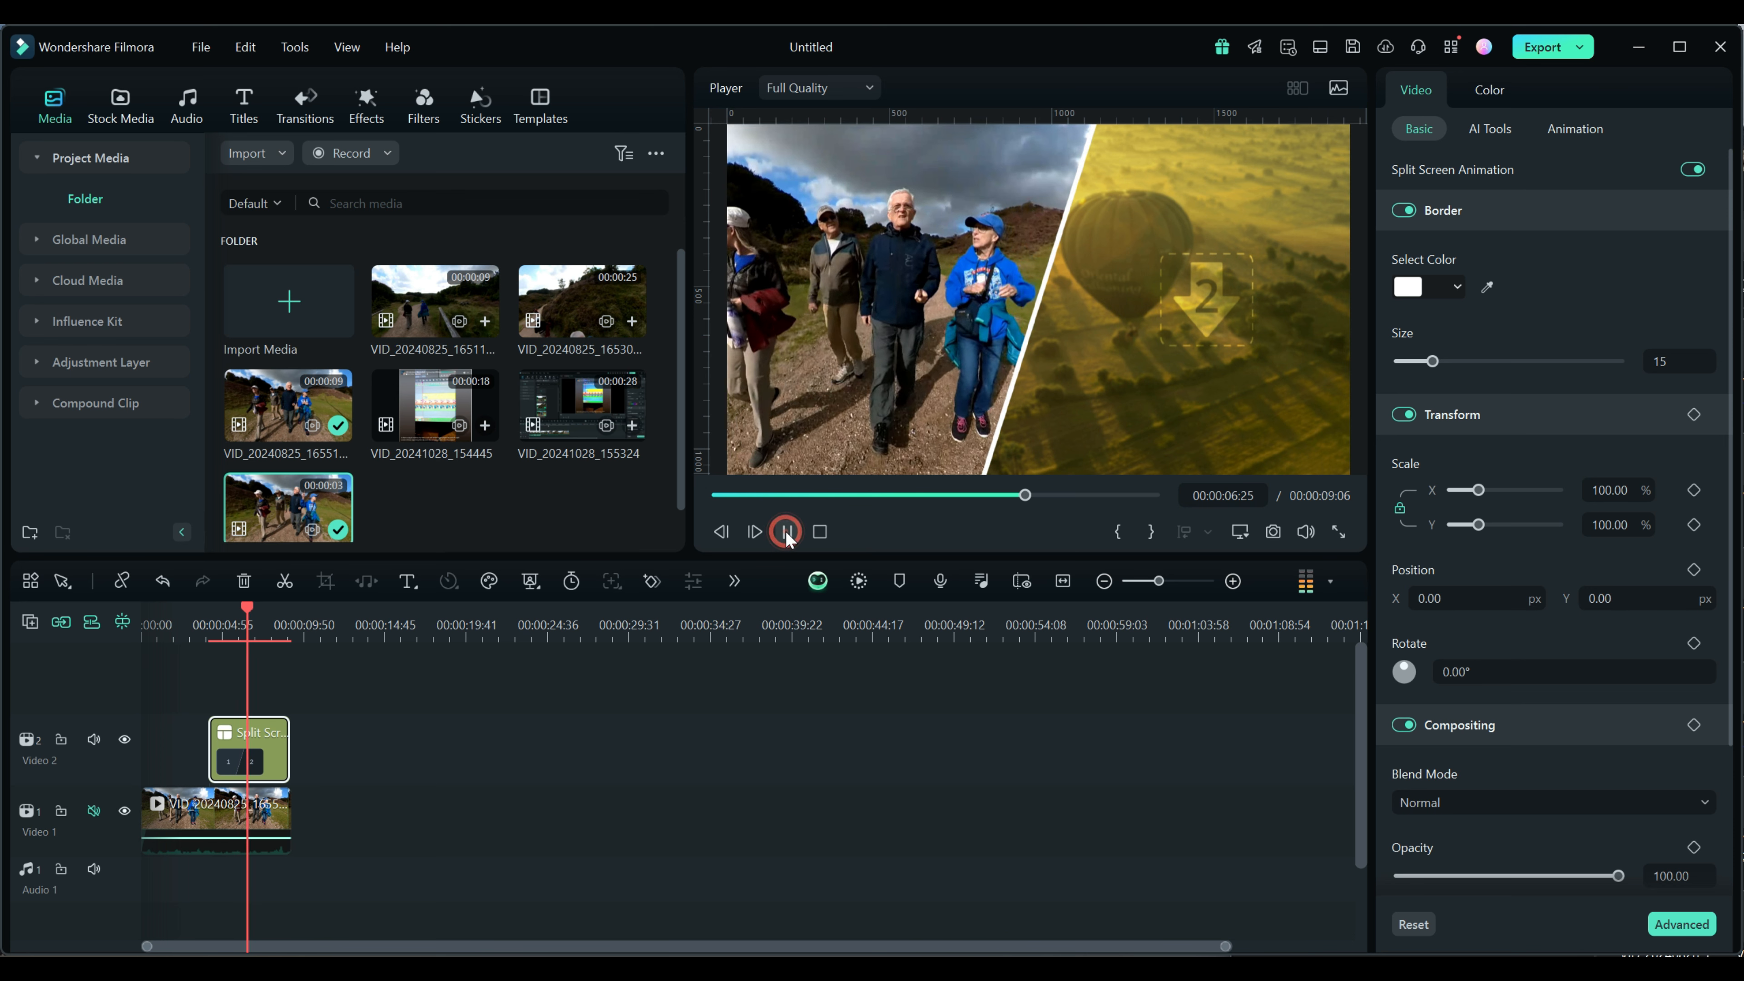
click(786, 533)
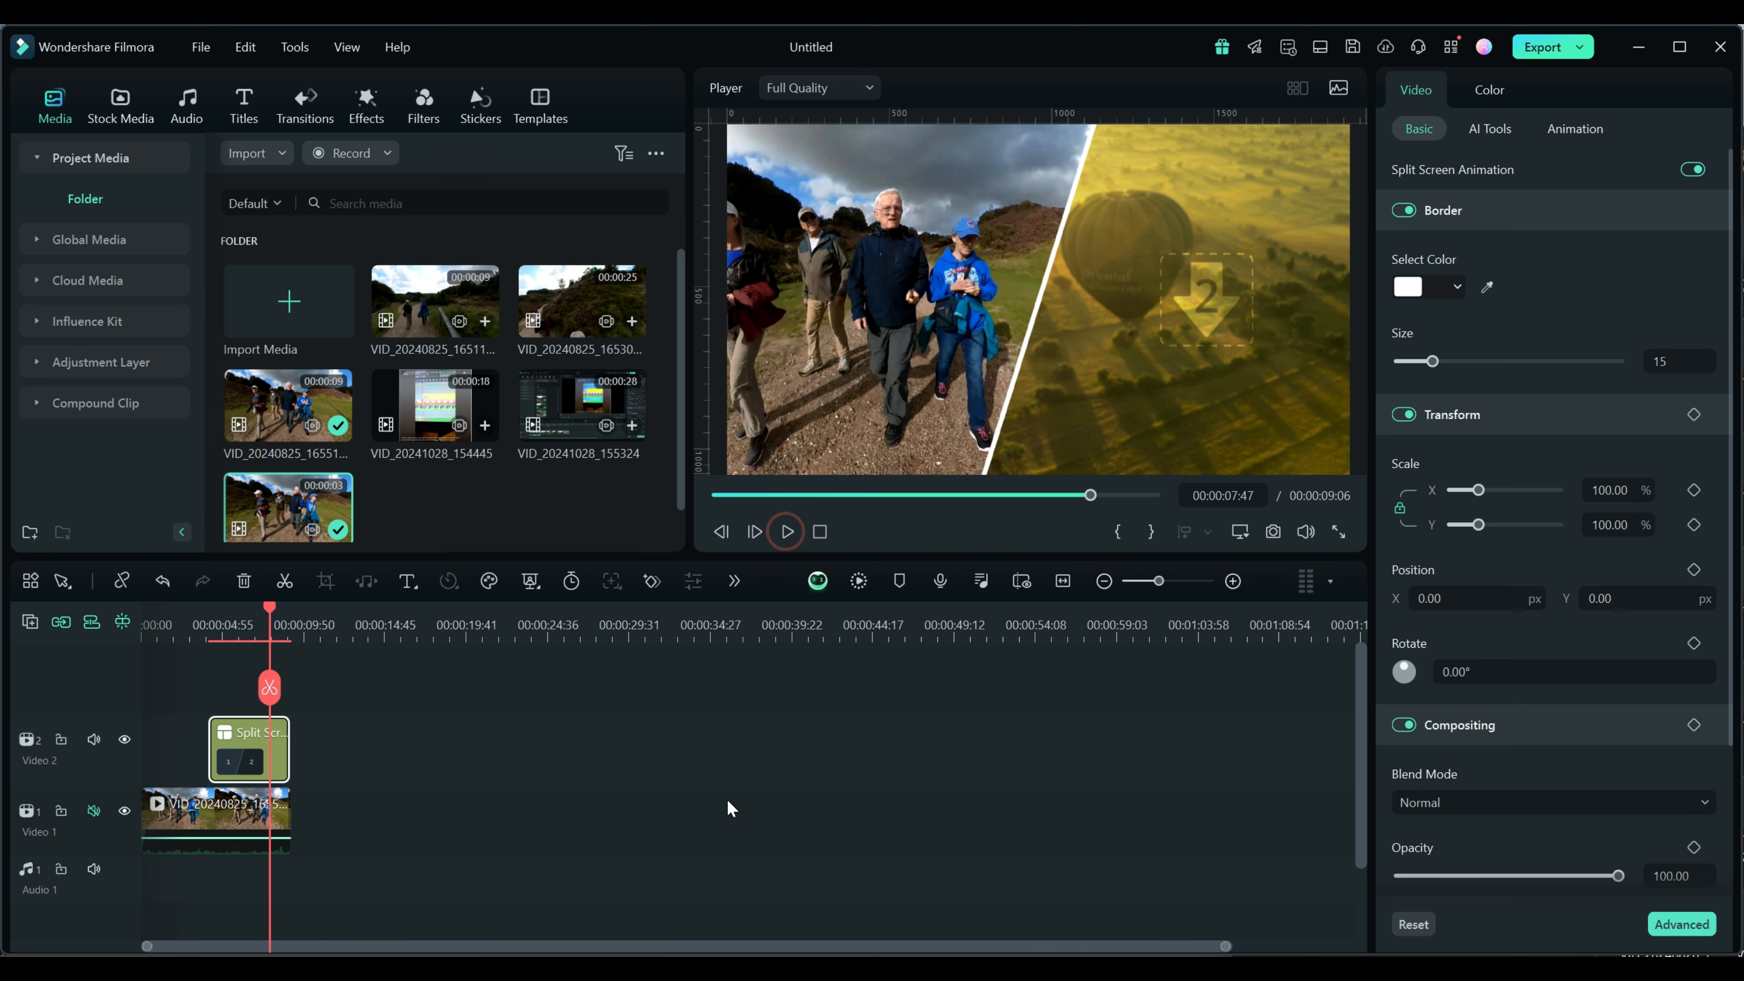